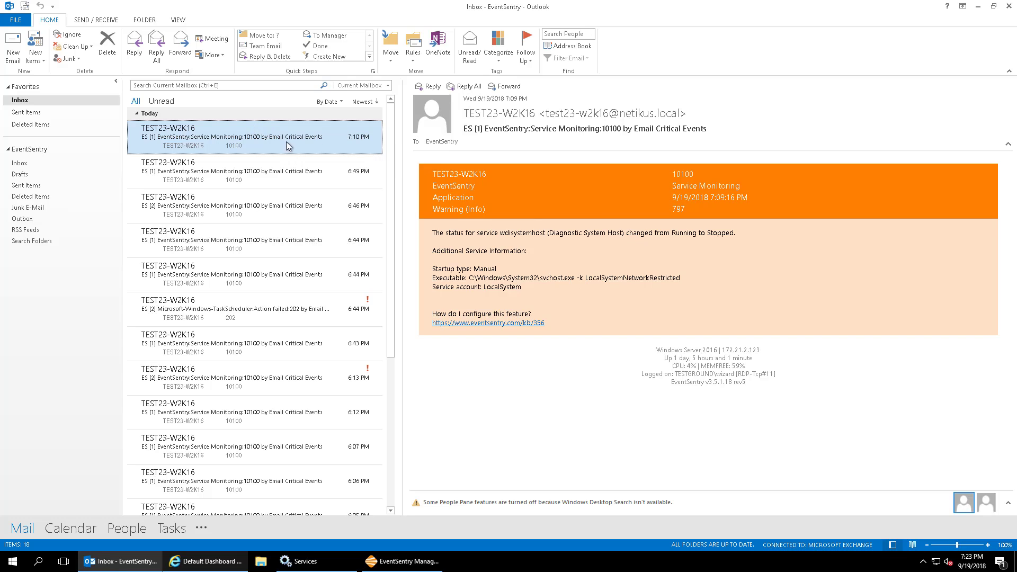
- Copy the alert table from the Service Monitoring 10100 email about the stopped wdisystemhost service
left_click(600, 159)
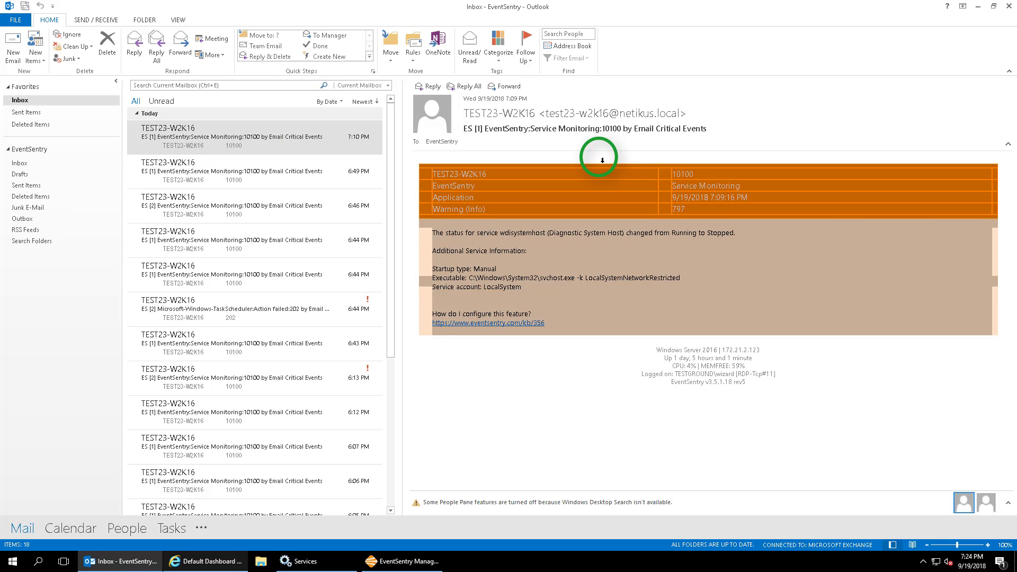
key("ctrl+c")
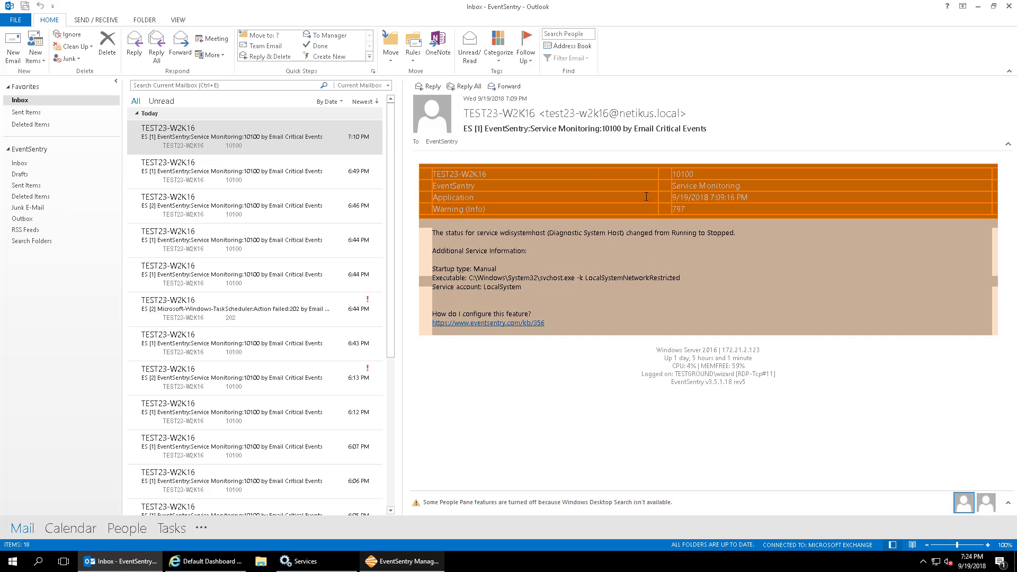
- Add a new event log package named 'Email Excludes' under Packages > Event Logs
left_click(413, 565)
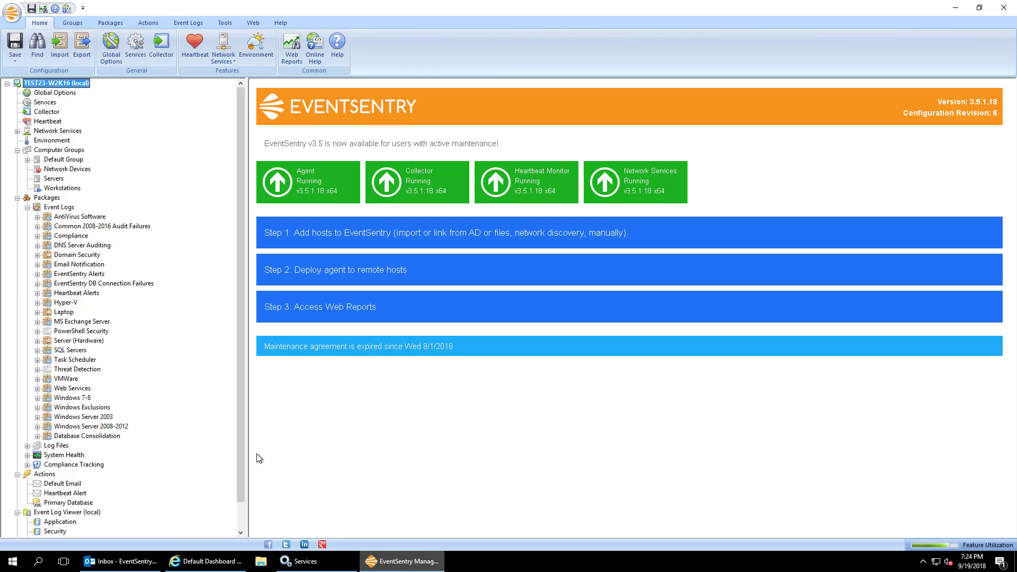
left_click(68, 208)
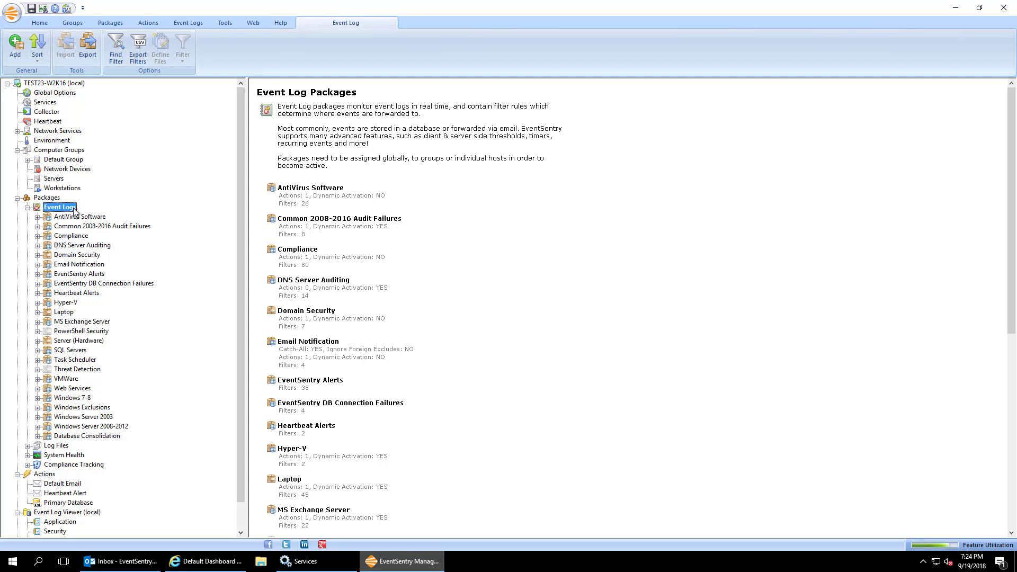
left_click(16, 48)
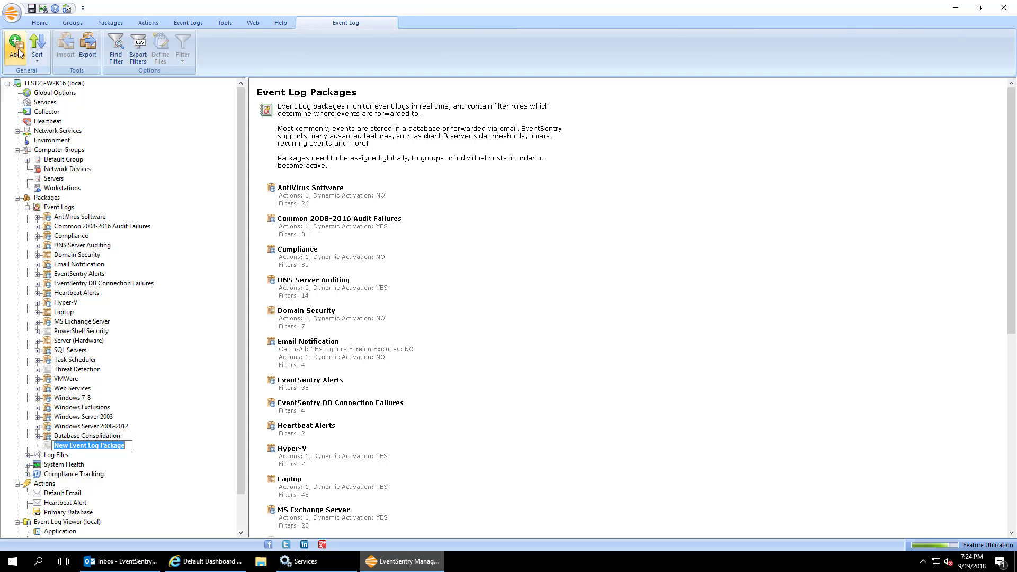
type("Email Excludes")
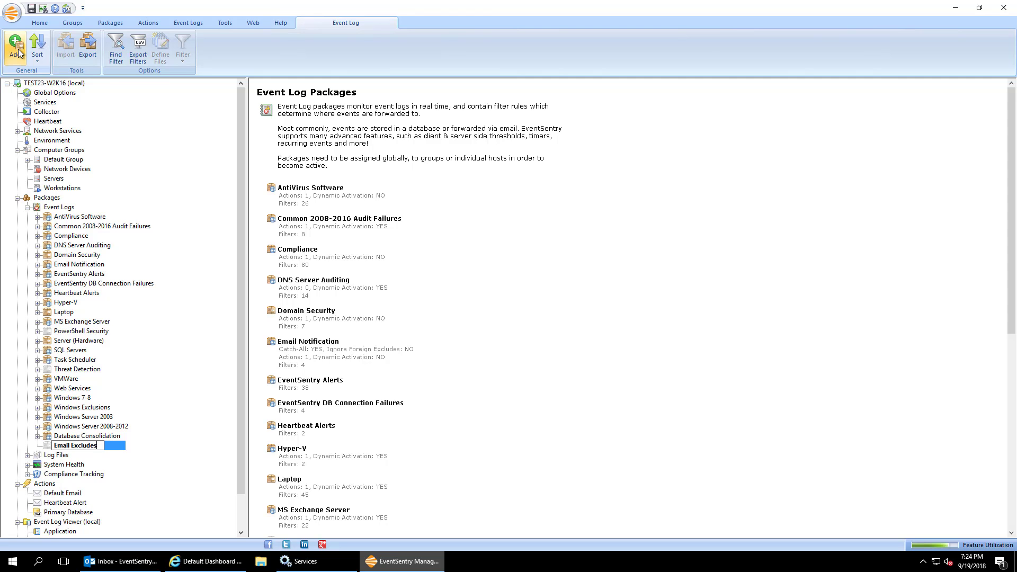
key("Return")
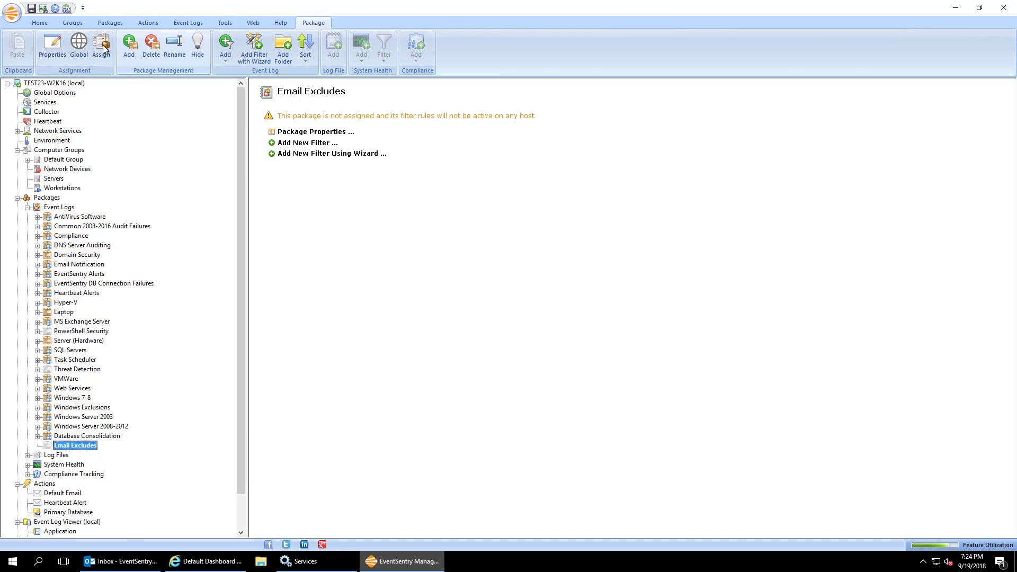
- Make Email Excludes global and override actions of all its objects with Default Email
left_click(79, 43)
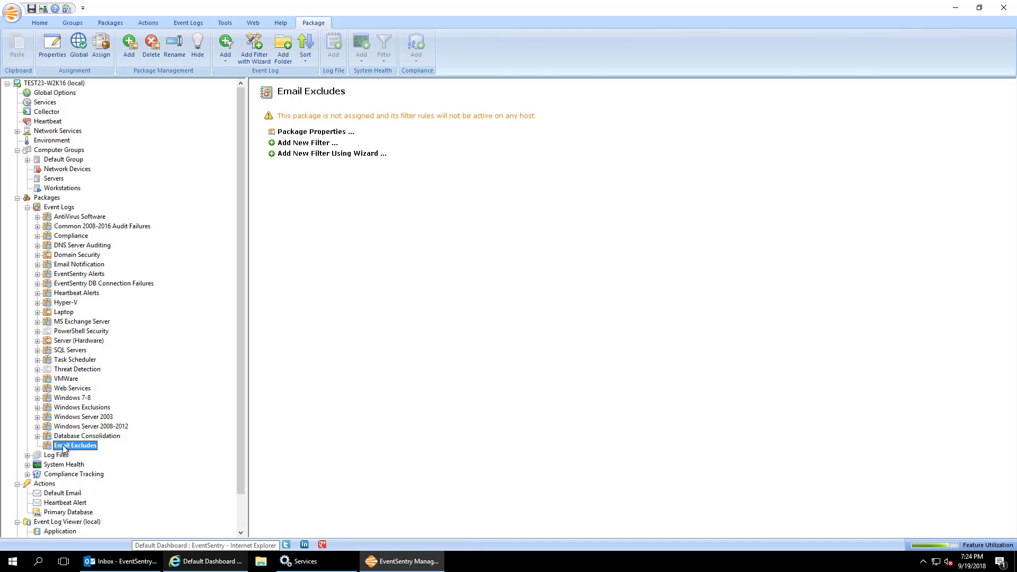
left_click(52, 55)
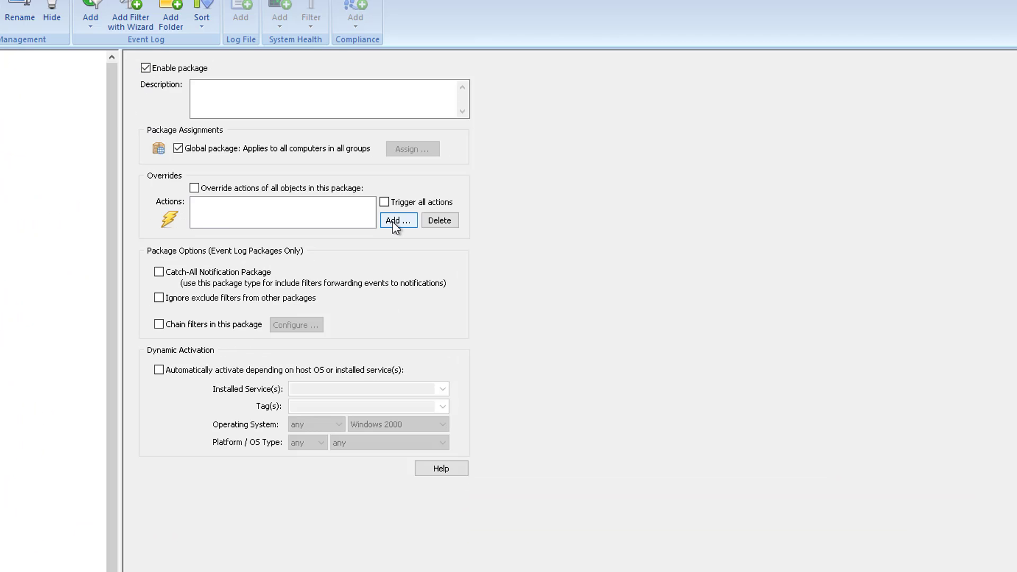
left_click(395, 221)
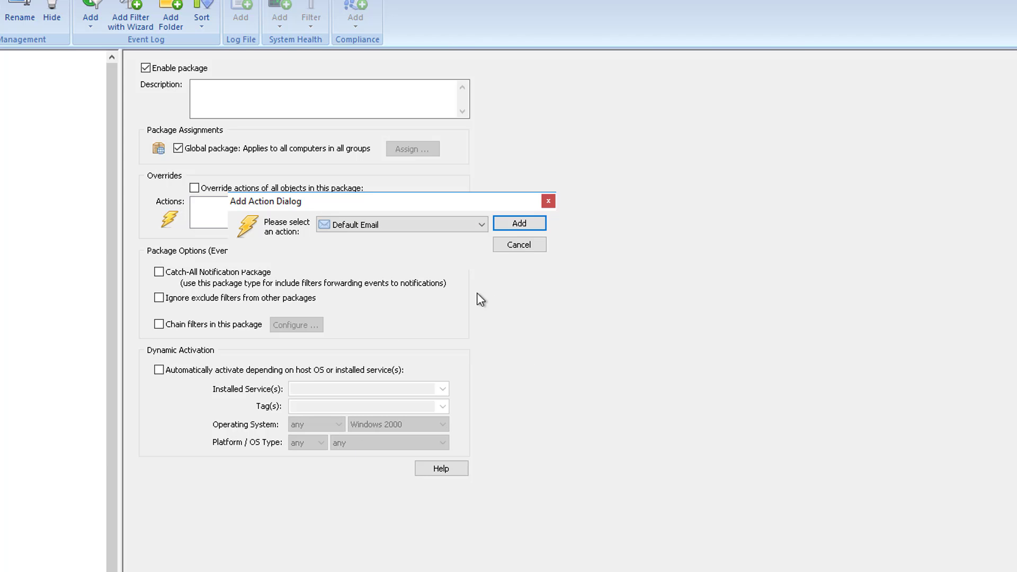
left_click(526, 225)
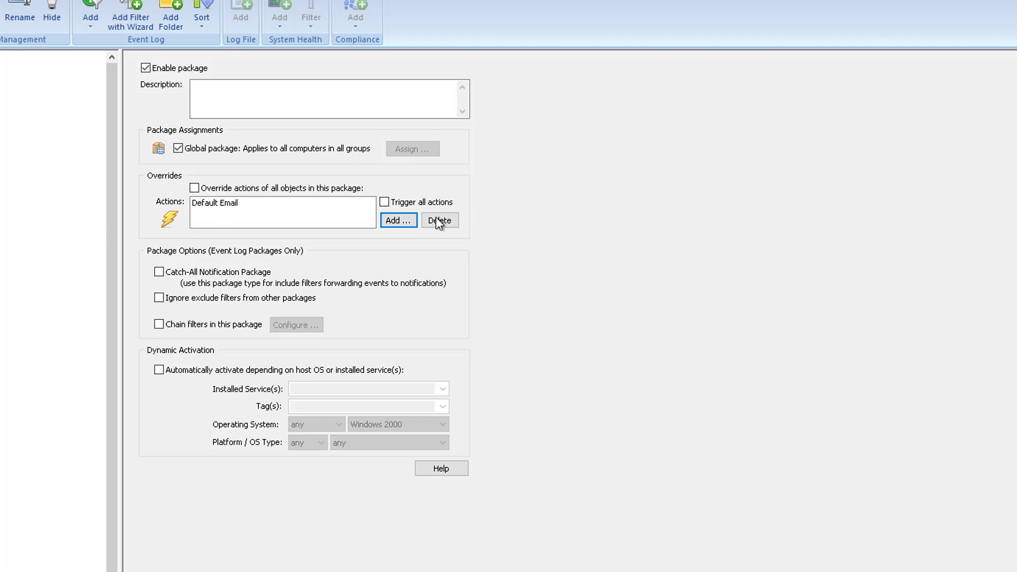
left_click(236, 189)
left_click(210, 205)
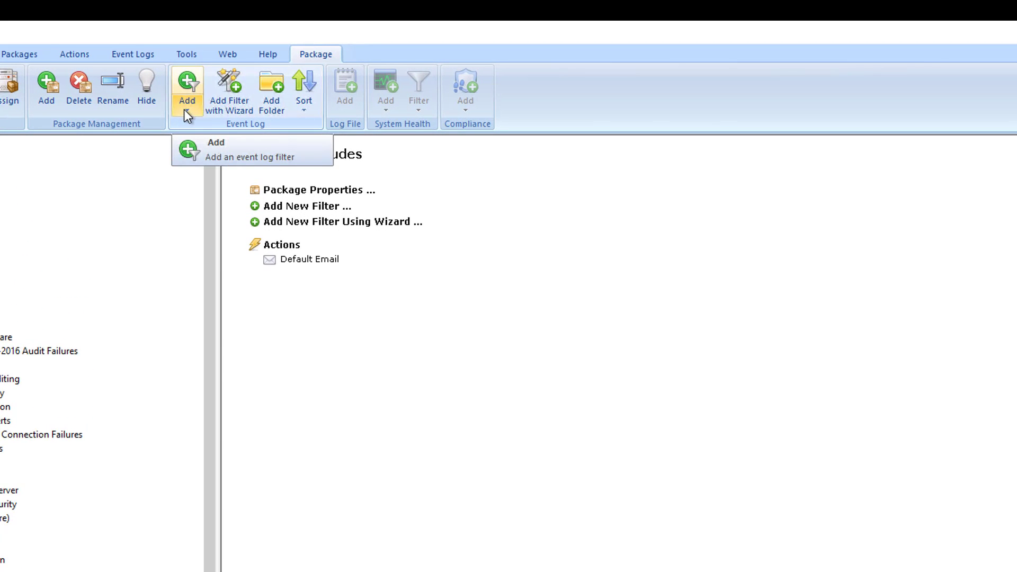
- Add an exclude filter named 'Service Monitoring Test' to the Email Excludes package
left_click(188, 109)
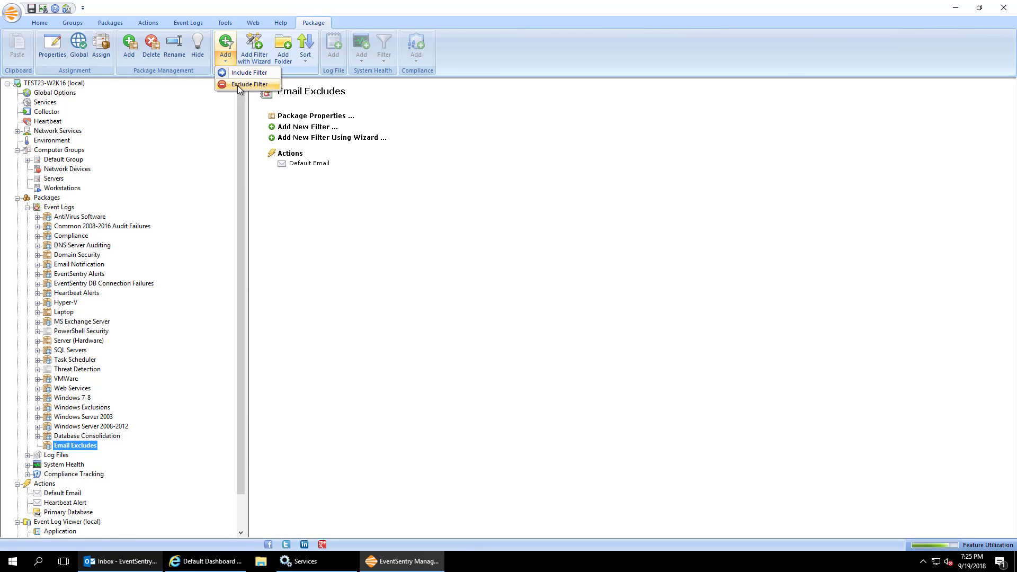
left_click(237, 85)
type("Service ")
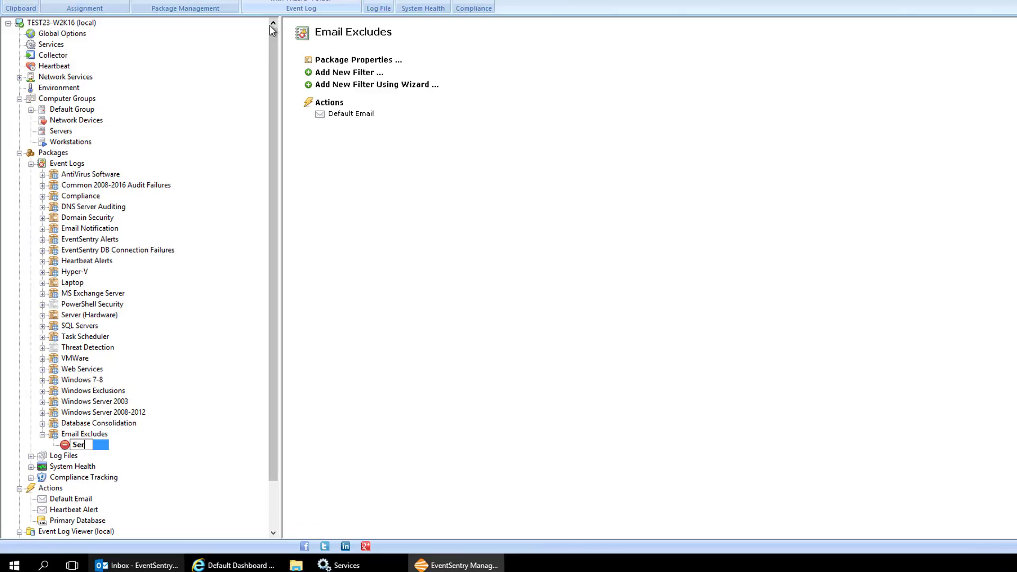
type("Monitoring ")
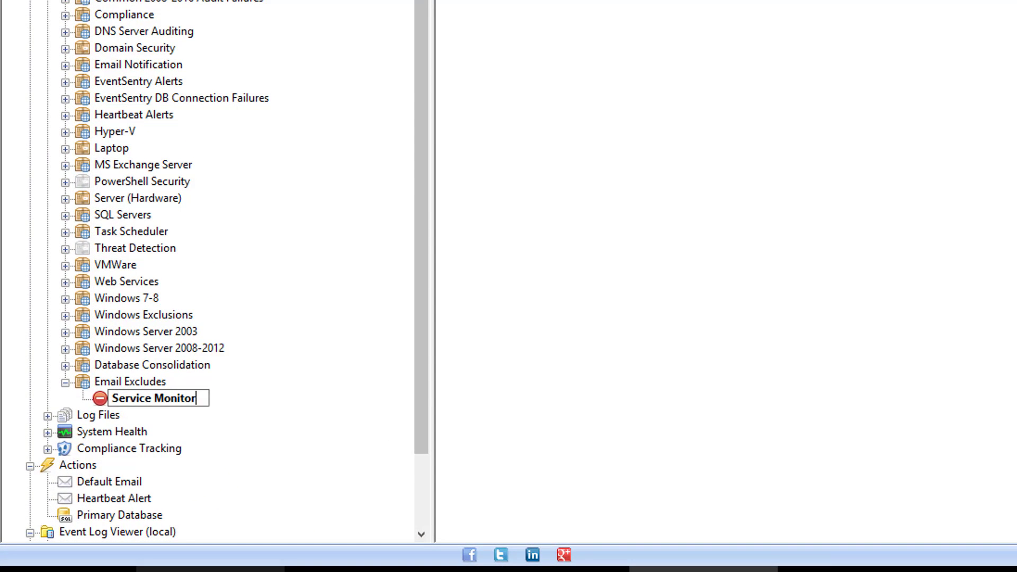
type("Test")
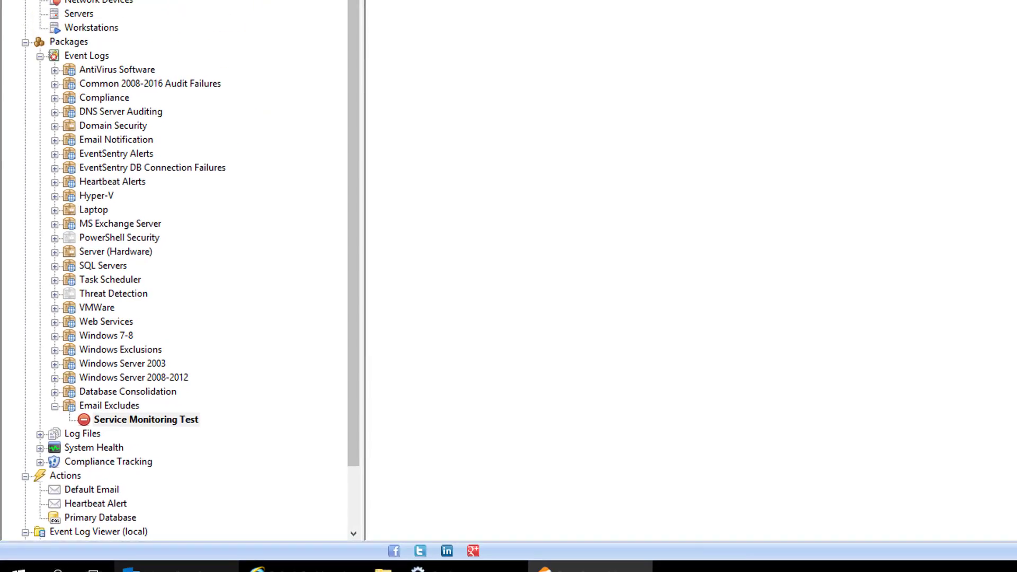
key("Return")
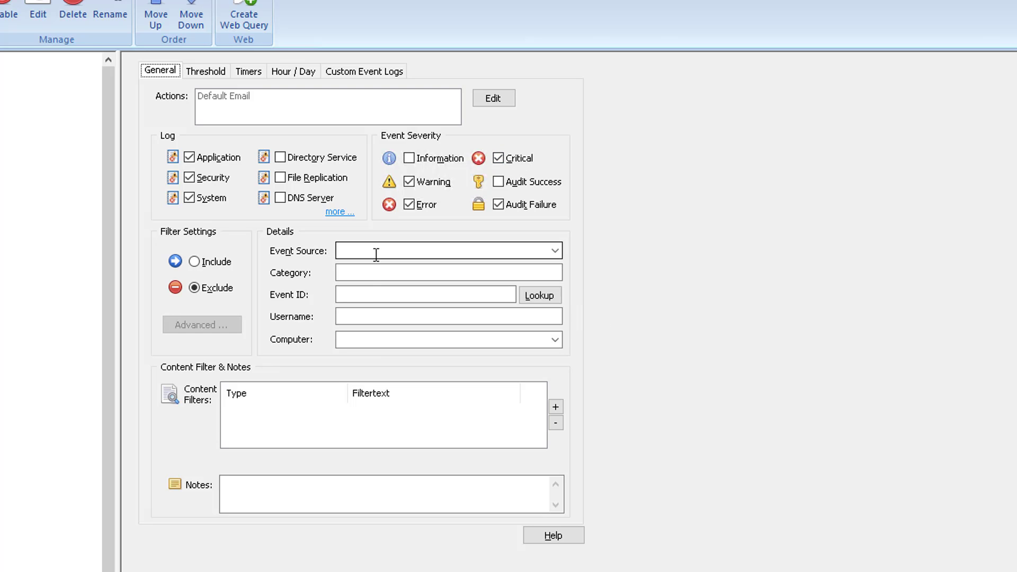
- Limit the filter to Application warnings from EventSentry, category Service Monitoring, event ID 10100
left_click(356, 273)
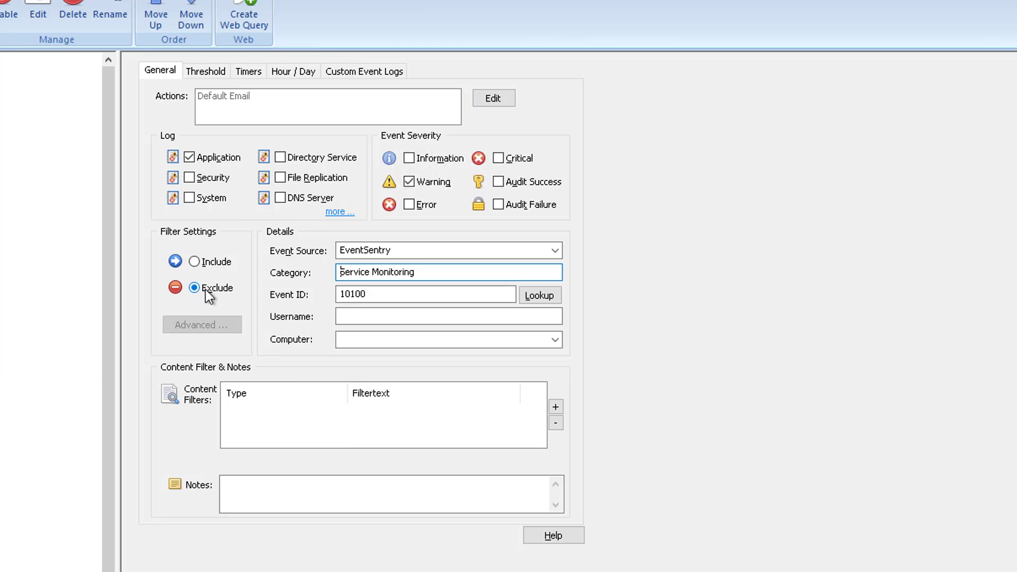
mouse_move(391, 273)
mouse_move(381, 290)
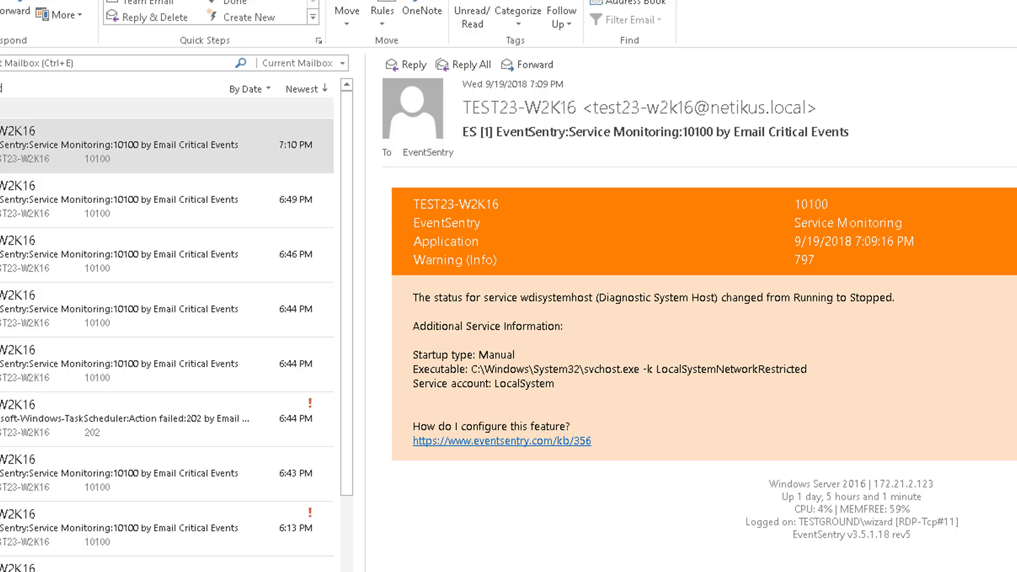
- Copy 'Diagnostic System Host' from the email and add content filter '*Diagnostic System Host*'
left_click_drag(626, 301, 702, 295)
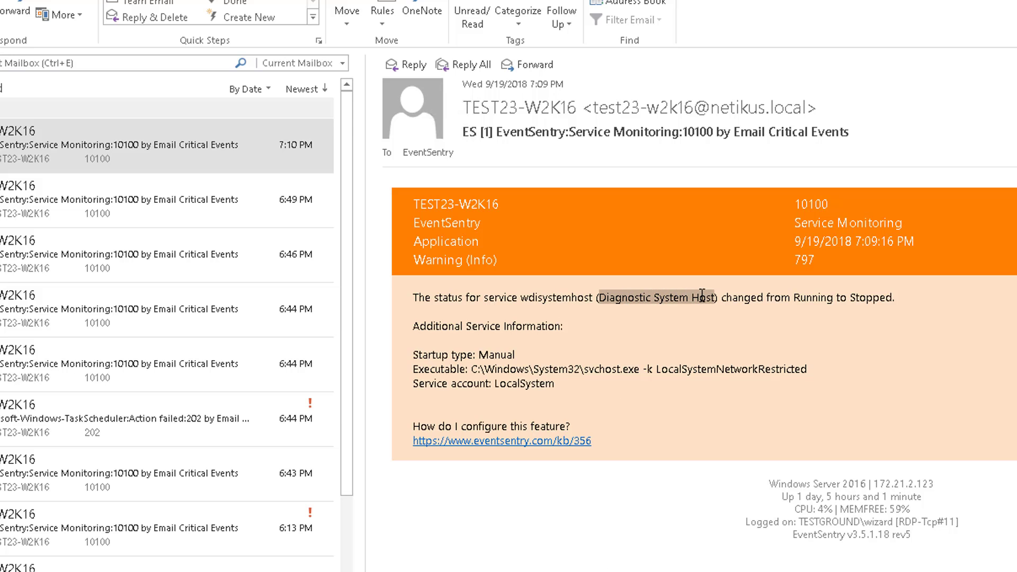
right_click(697, 300)
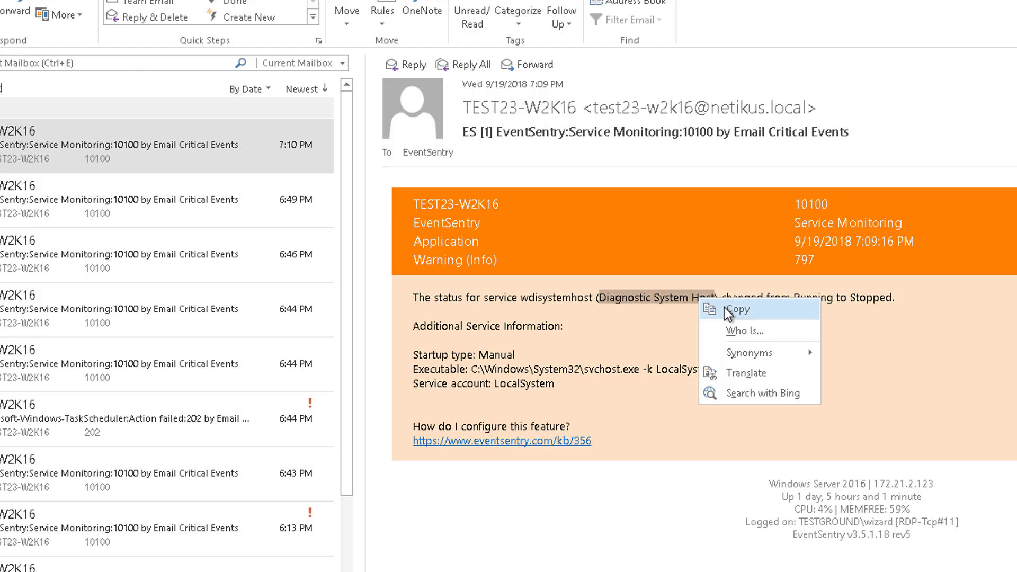
left_click(723, 308)
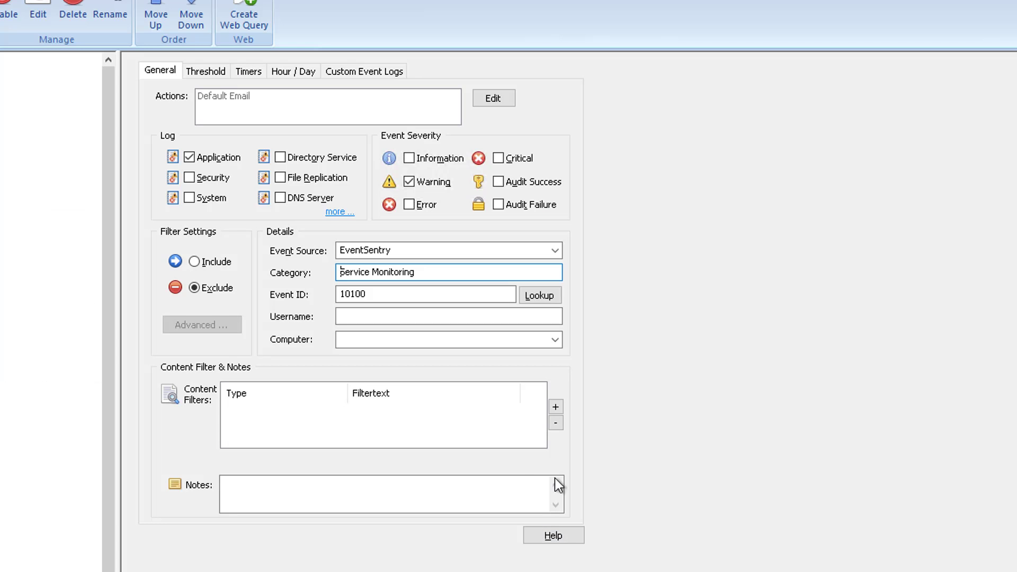
left_click(556, 406)
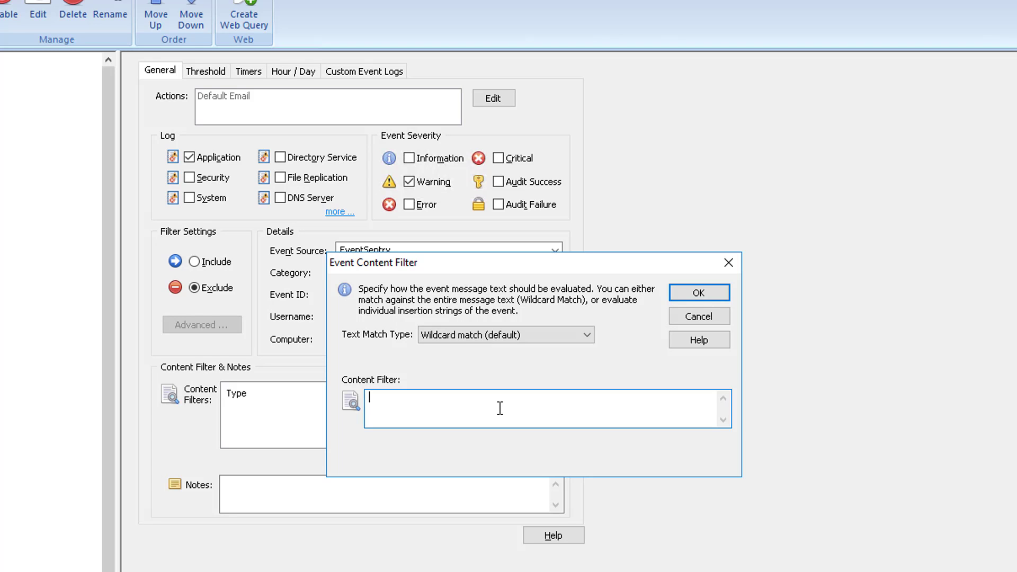
type("*Diagnostic System Host")
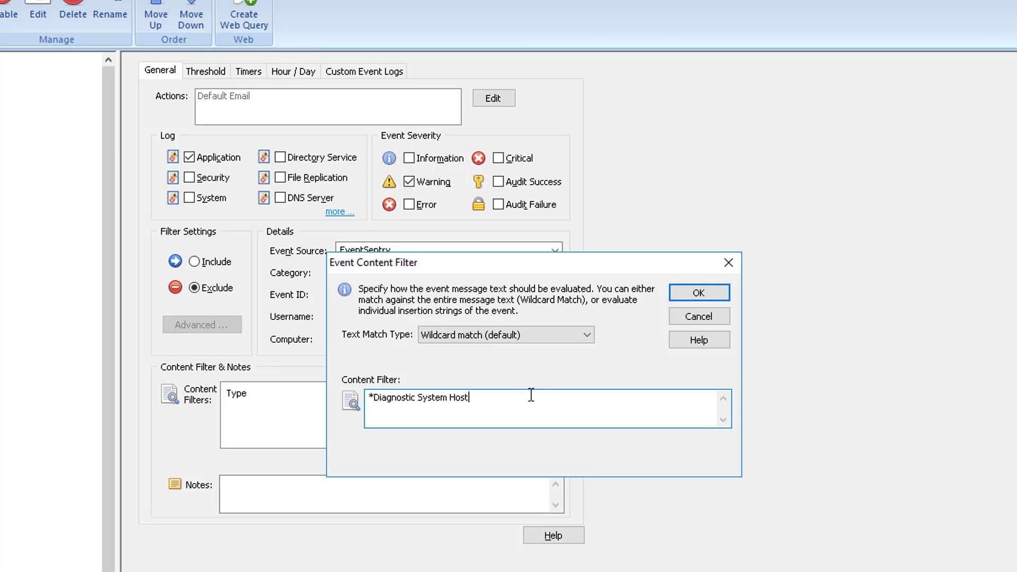
type("*")
left_click(688, 292)
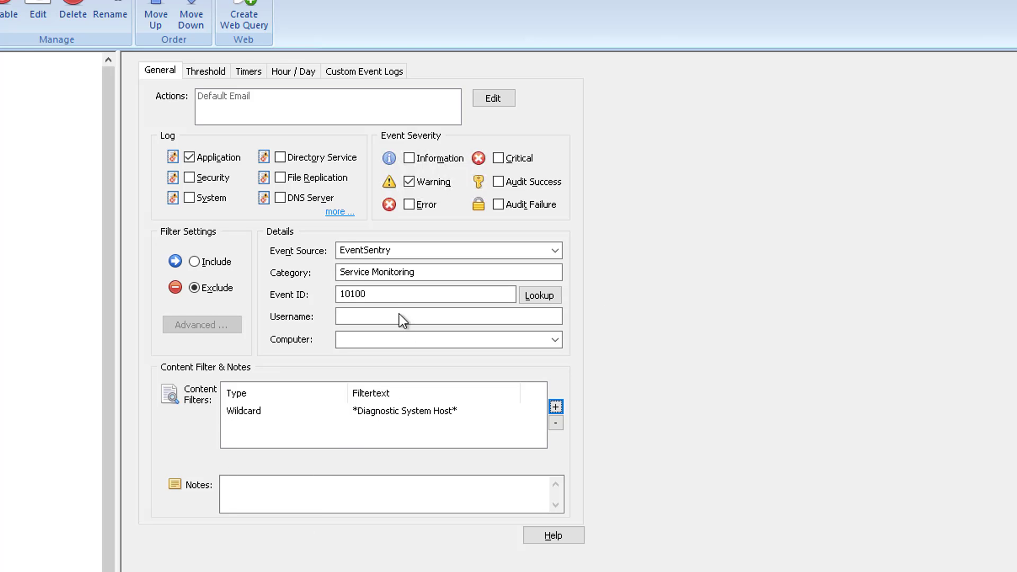
left_click(382, 412)
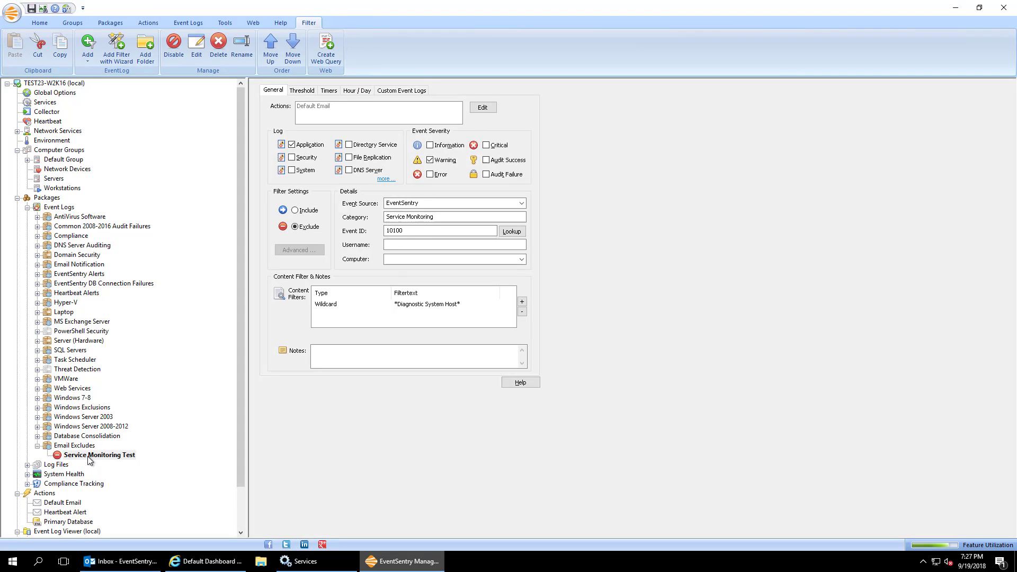
- Rename the filter to 'Service Monitoring Diagnostic System Host' and go back to Outlook
left_click(88, 456)
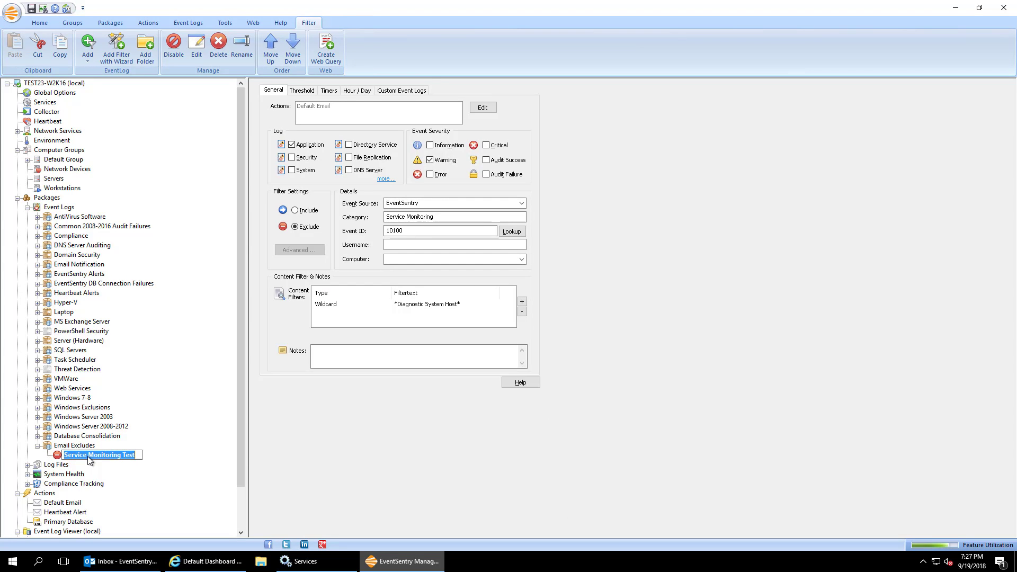
key("End")
key("ctrl+shift+Left")
type("Diagnos")
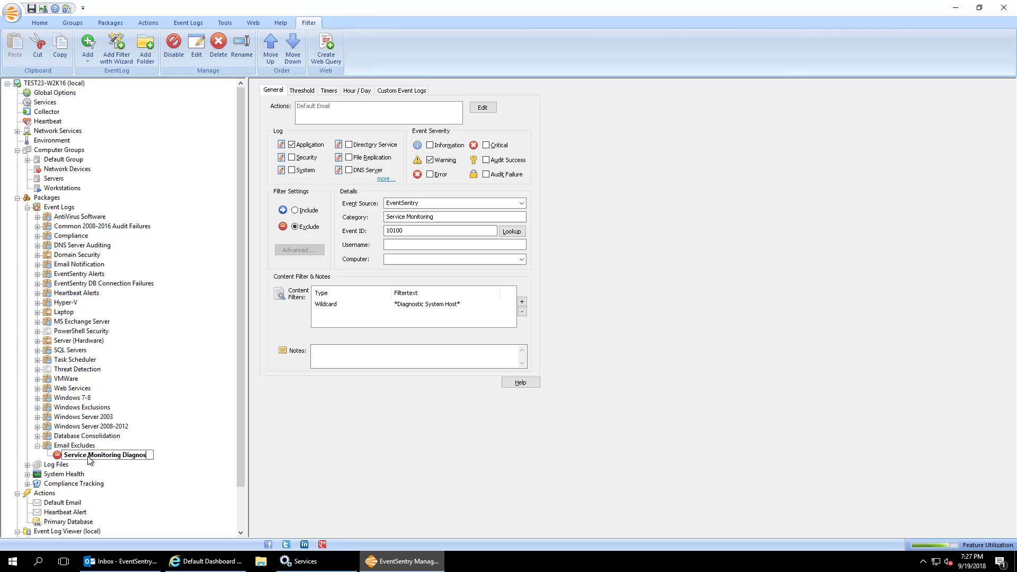
type("tic System Host")
key("Return")
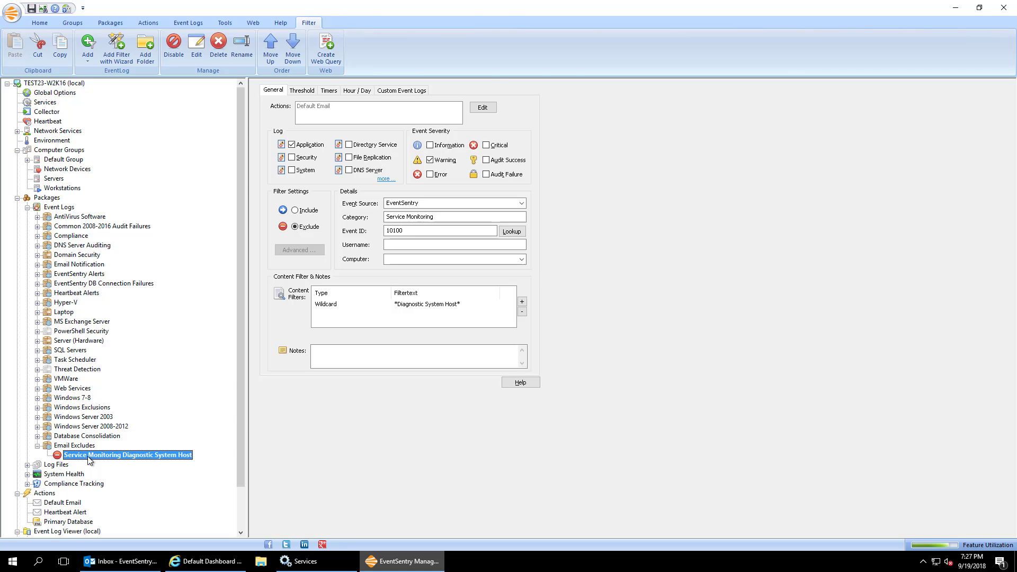
left_click(106, 560)
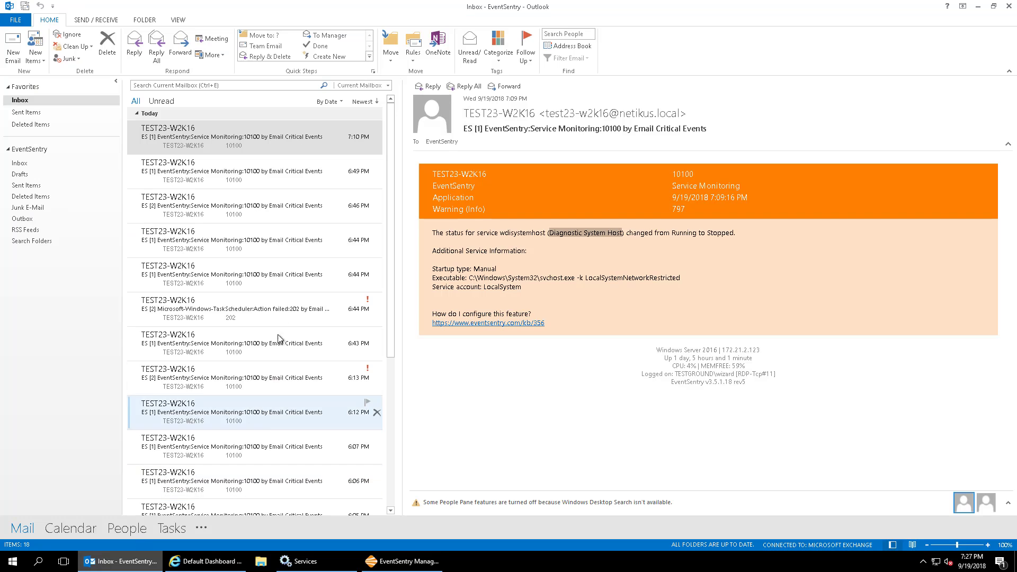
- Open the 6:49 PM Network Setup Service alert, then return to EventSentry
left_click(262, 172)
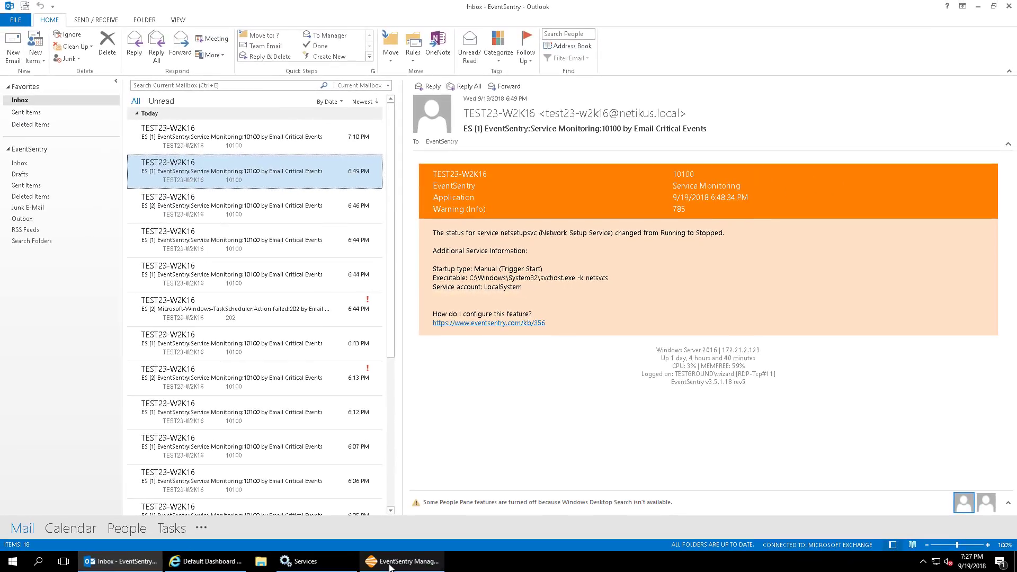
left_click(392, 561)
- Add a second wildcard content filter '*Network Setup Service*' to the exclude filter
left_click(361, 302)
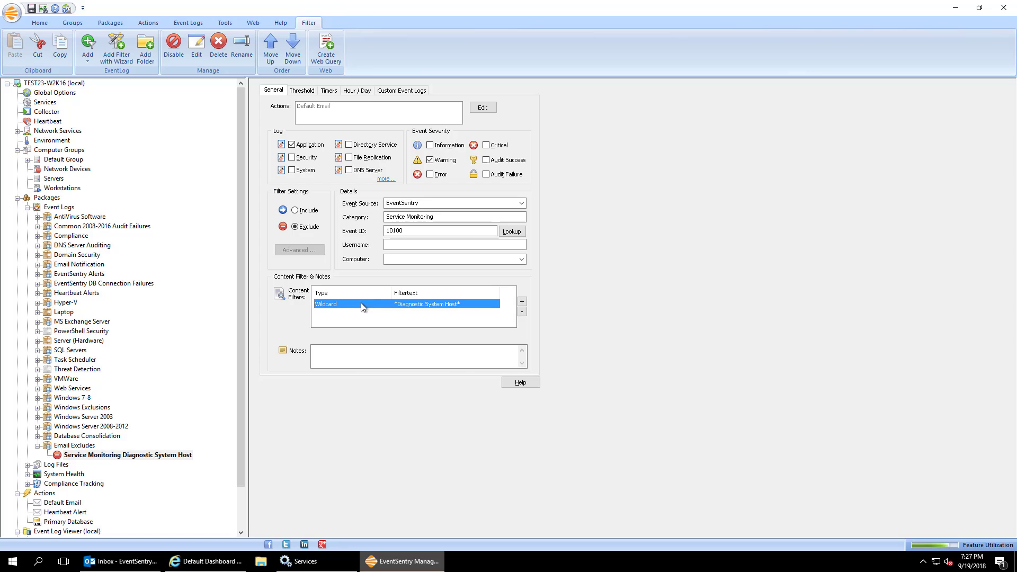
left_click(521, 301)
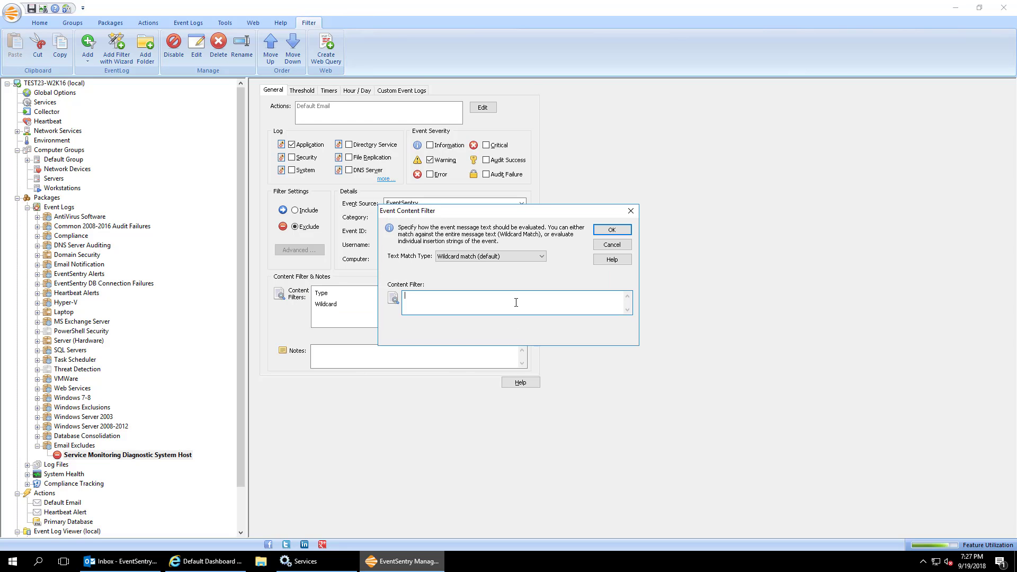
type("*Netwoo")
key("BackSpace")
type("rk Setup Service*")
left_click(612, 230)
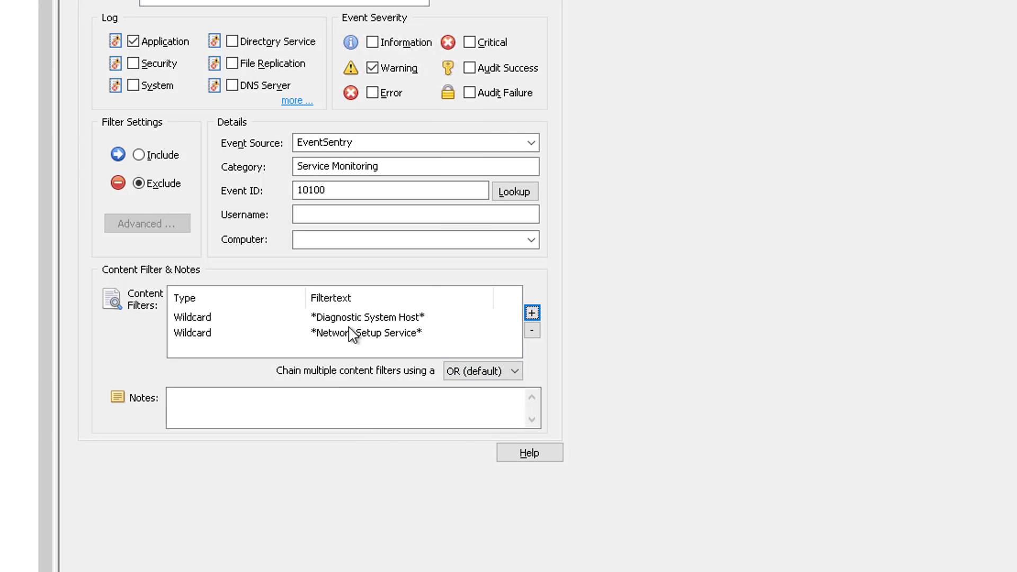
mouse_move(341, 325)
left_click(342, 318)
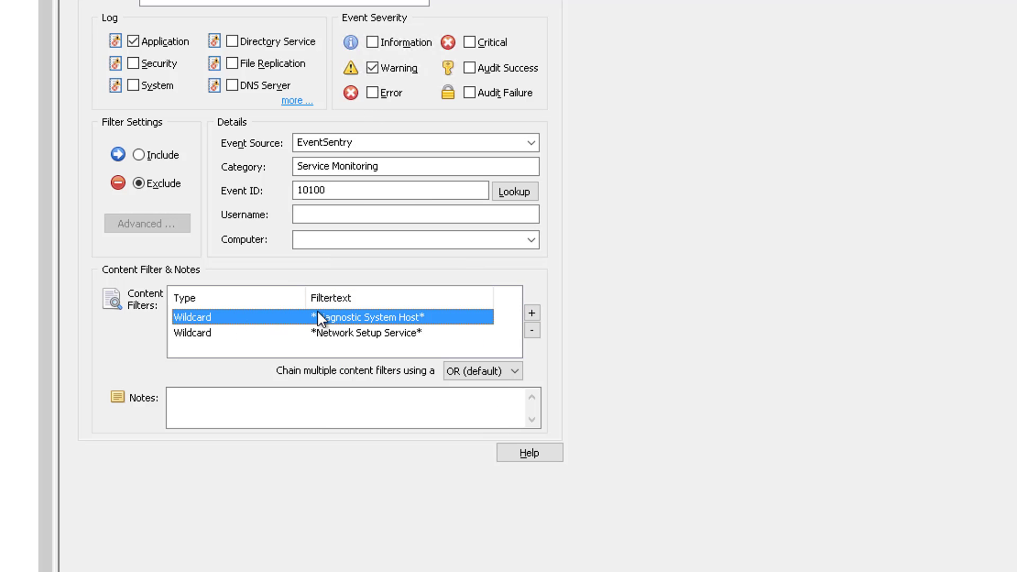
left_click(371, 336)
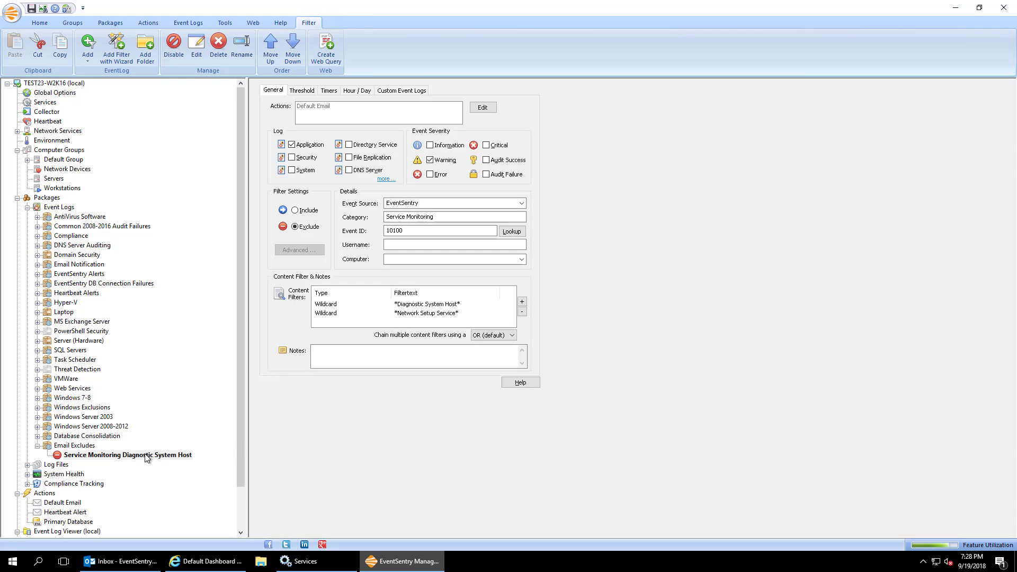
left_click(133, 456)
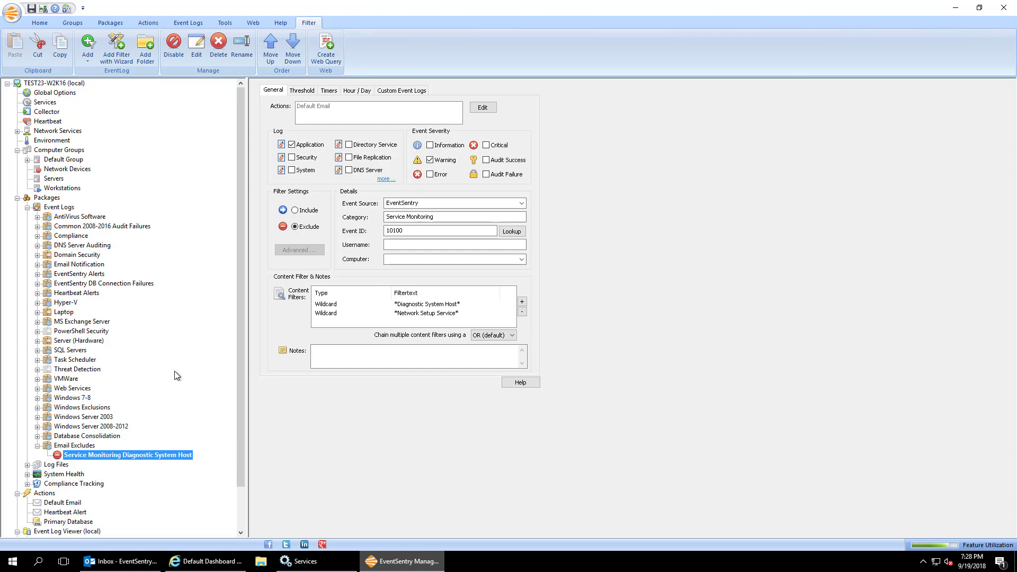
- Shorten the exclude filter's name to just 'Service Monitoring'
key("F2")
key("End")
key("ctrl+shift+Left")
key("ctrl+shift+Left")
key("ctrl+shift+Left")
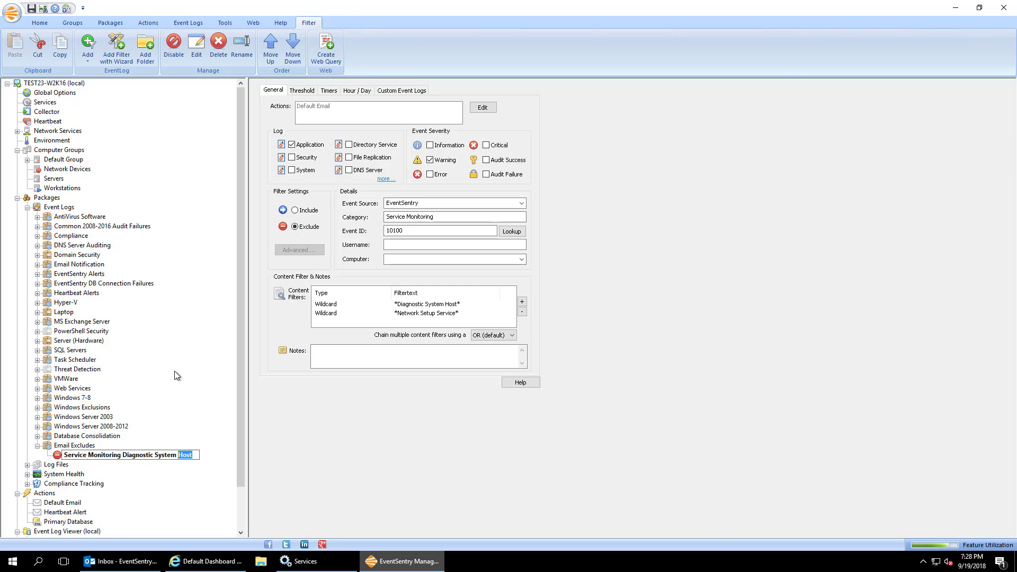
key("BackSpace")
key("BackSpace")
key("Return")
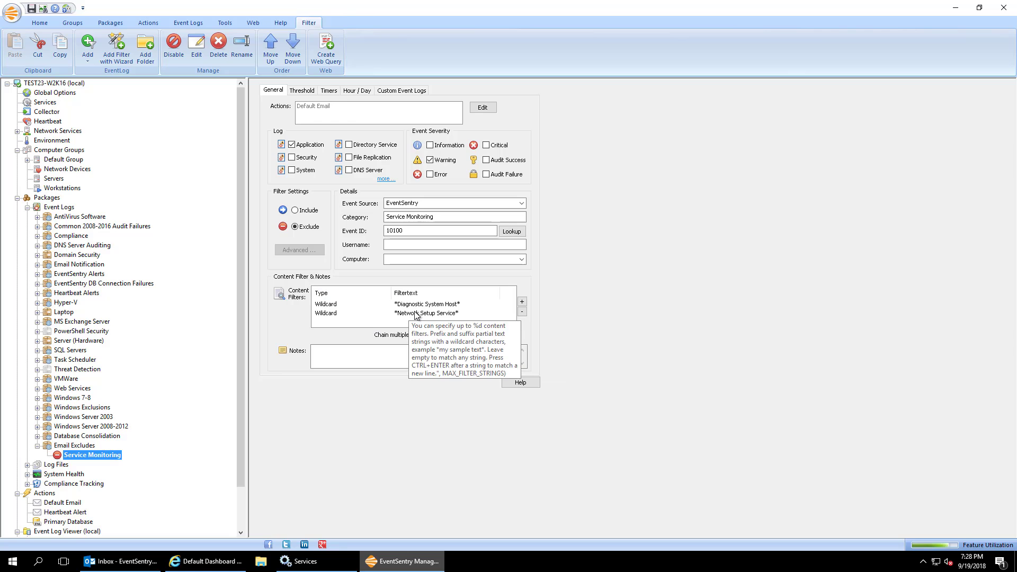
- Review the package overview and the filter's Network Setup Service content filter, then return to Outlook
left_click(73, 447)
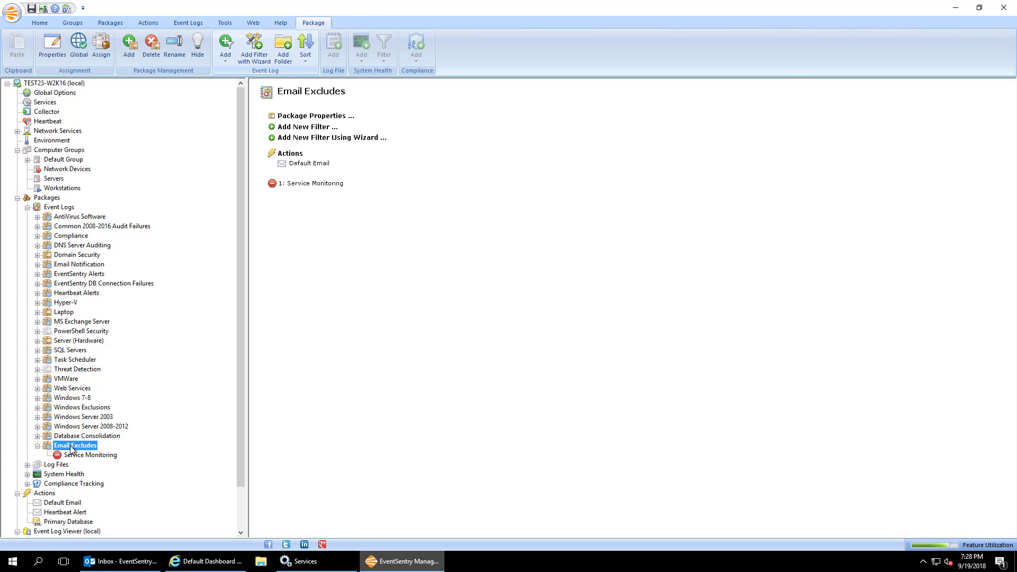
left_click(102, 459)
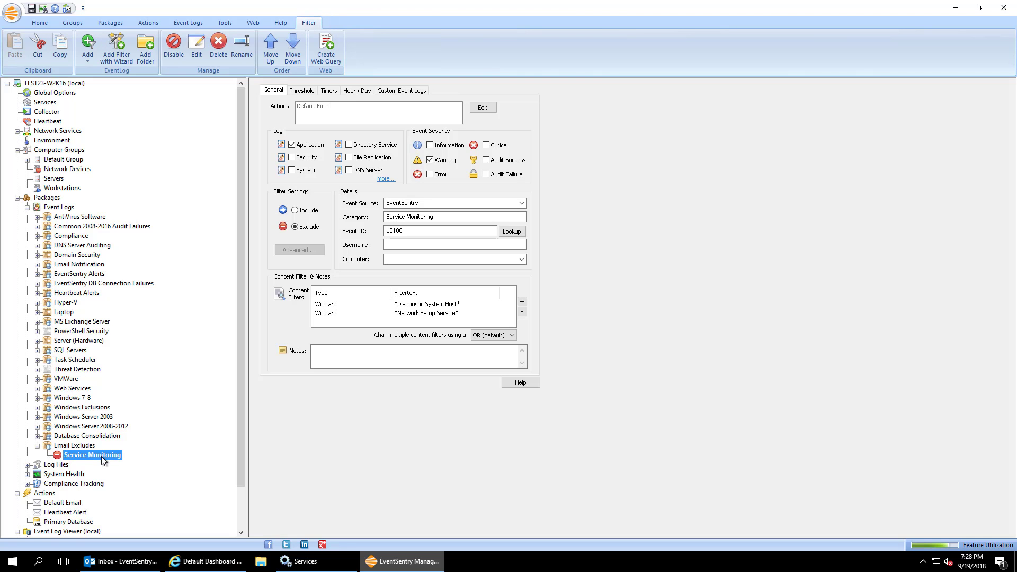
left_click(443, 313)
left_click(106, 561)
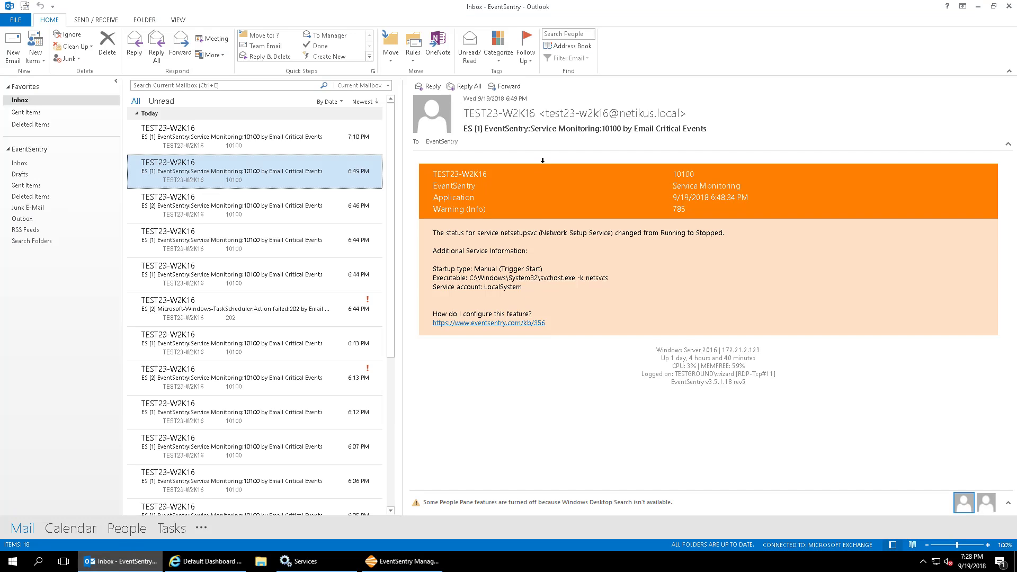
- Review the Network Setup Service alert details in Outlook, then go back to the EventSentry console
left_click(542, 160)
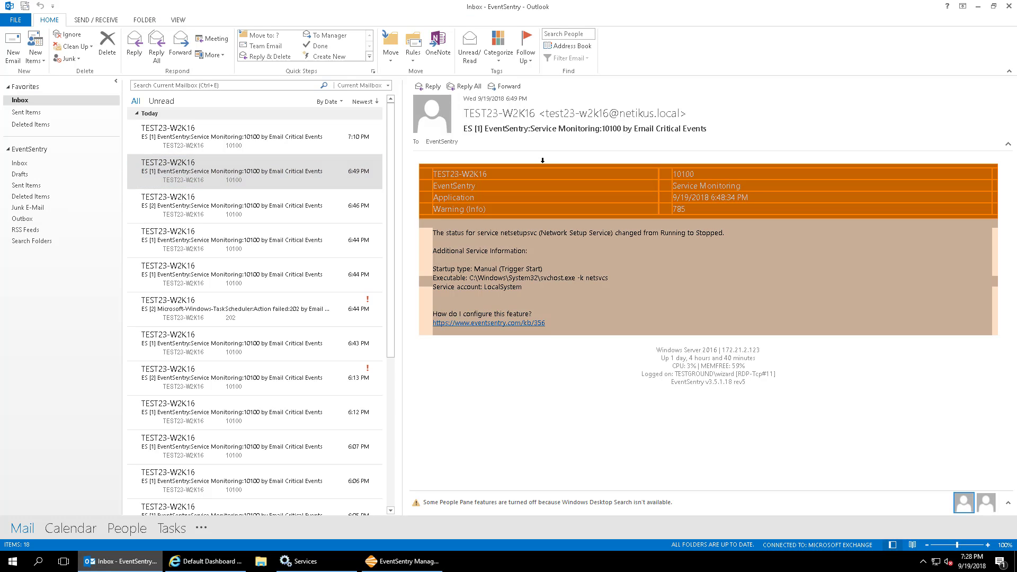
left_click(416, 566)
scroll(242, 506, "down", 3)
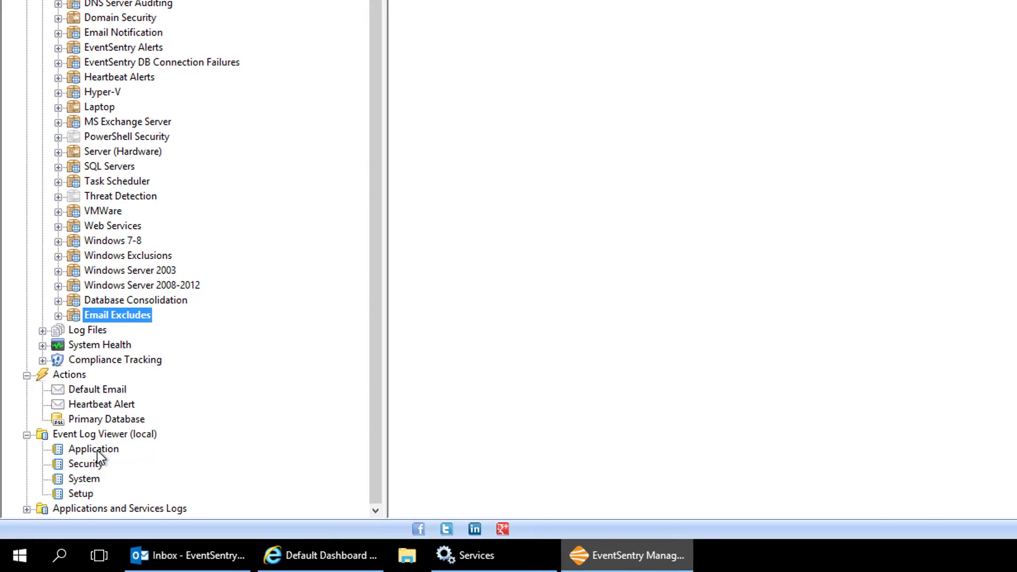
- Show the Application log and view details of Service Monitoring events 804, 785 and 787
left_click(97, 450)
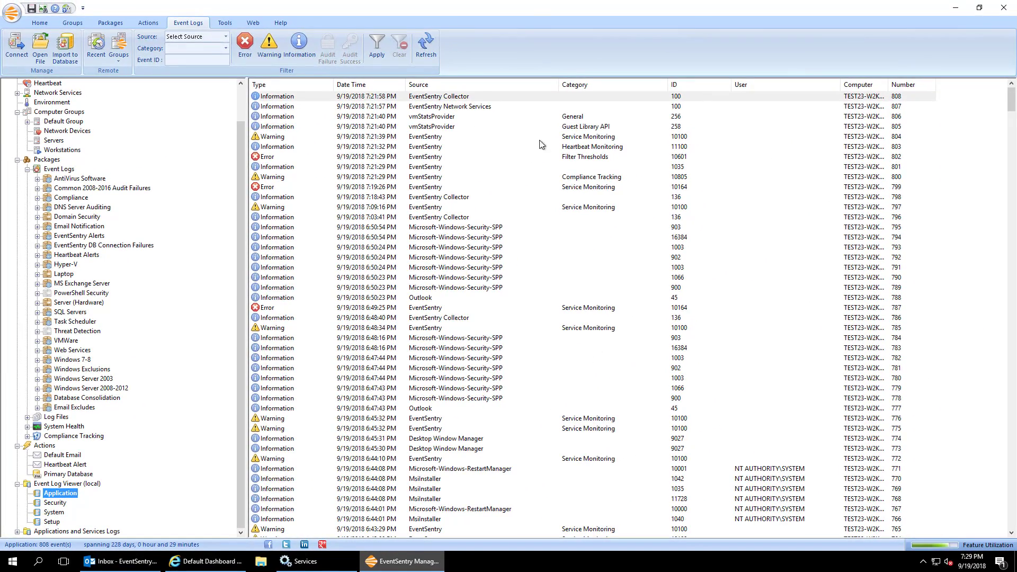
left_click(633, 138)
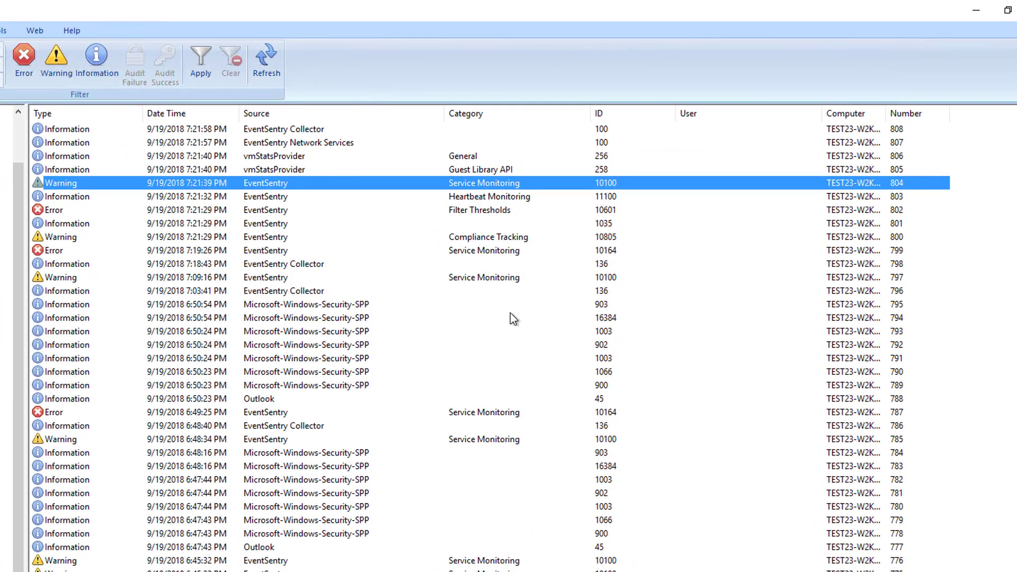
double_click(500, 183)
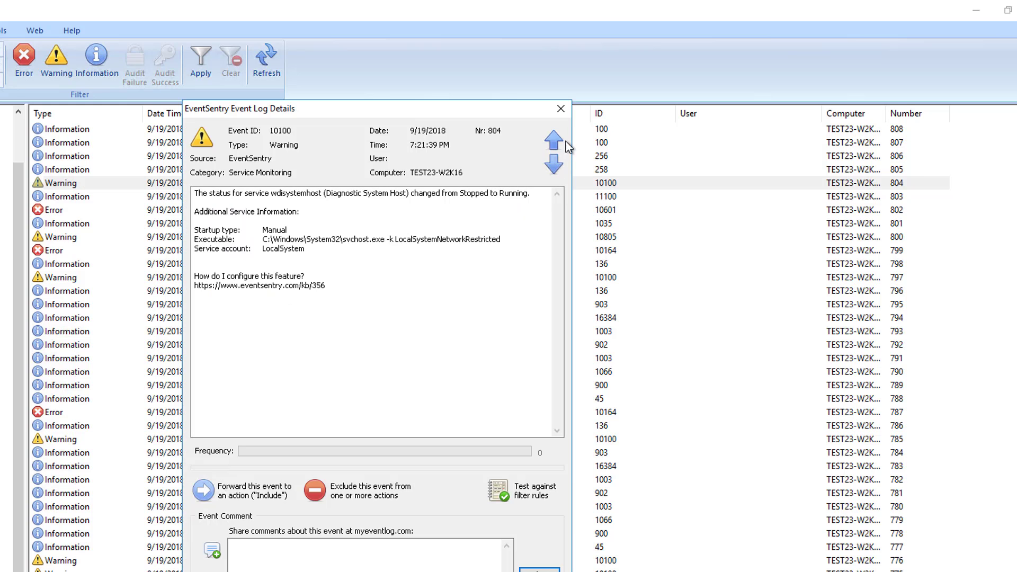
left_click(561, 110)
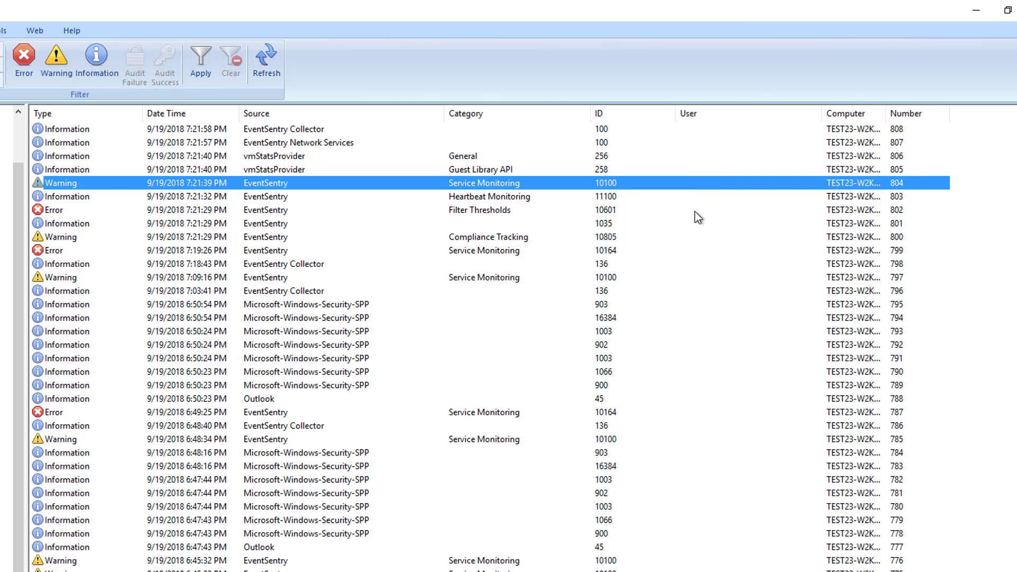
left_click(472, 439)
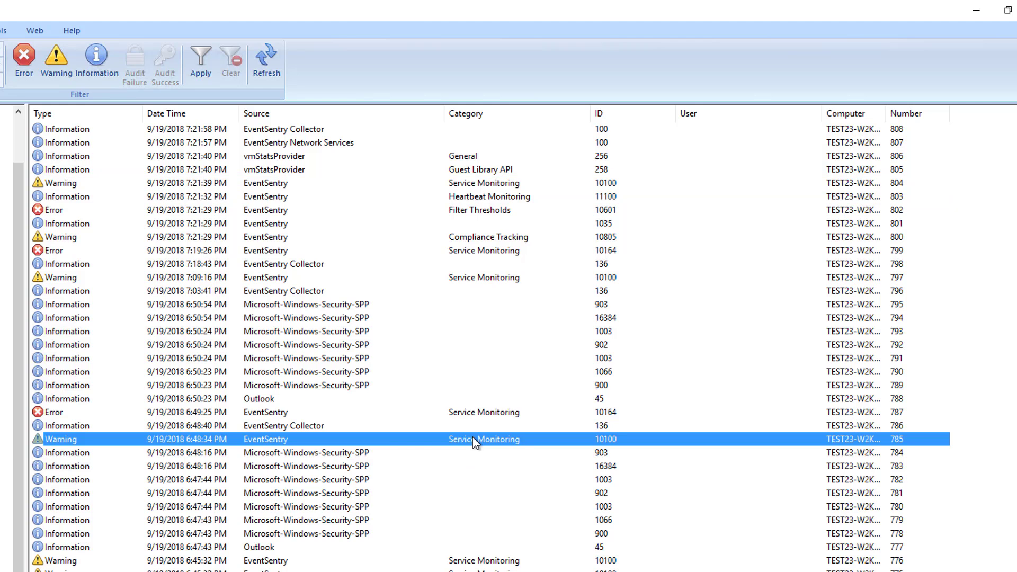
double_click(414, 440)
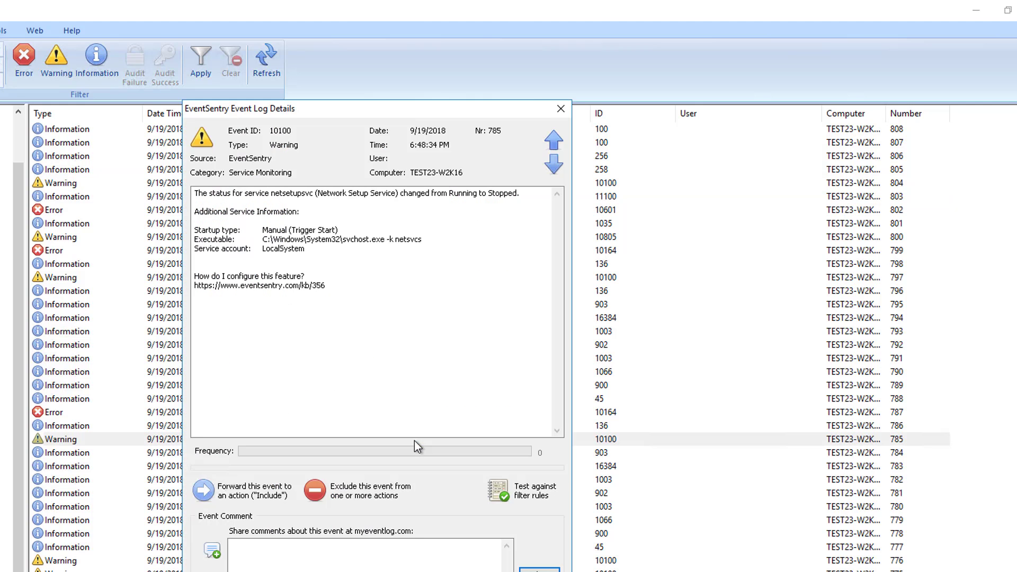
left_click(560, 108)
left_click(335, 417)
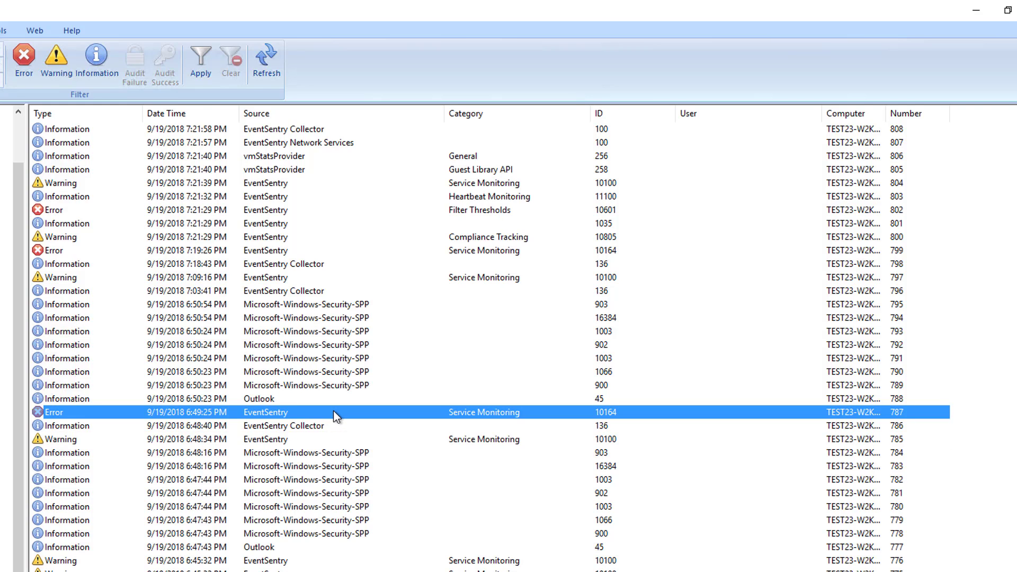
double_click(334, 417)
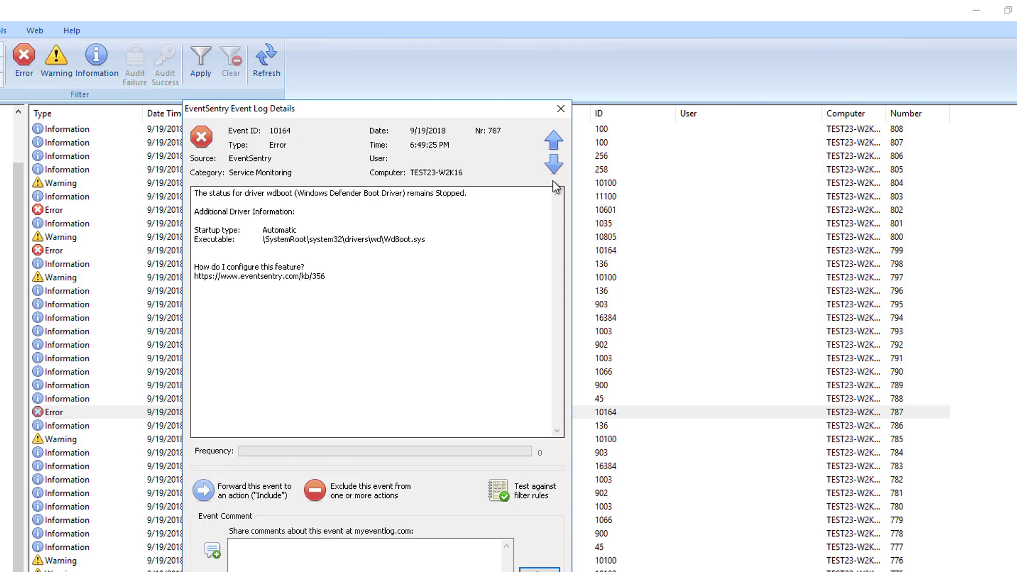
left_click(560, 109)
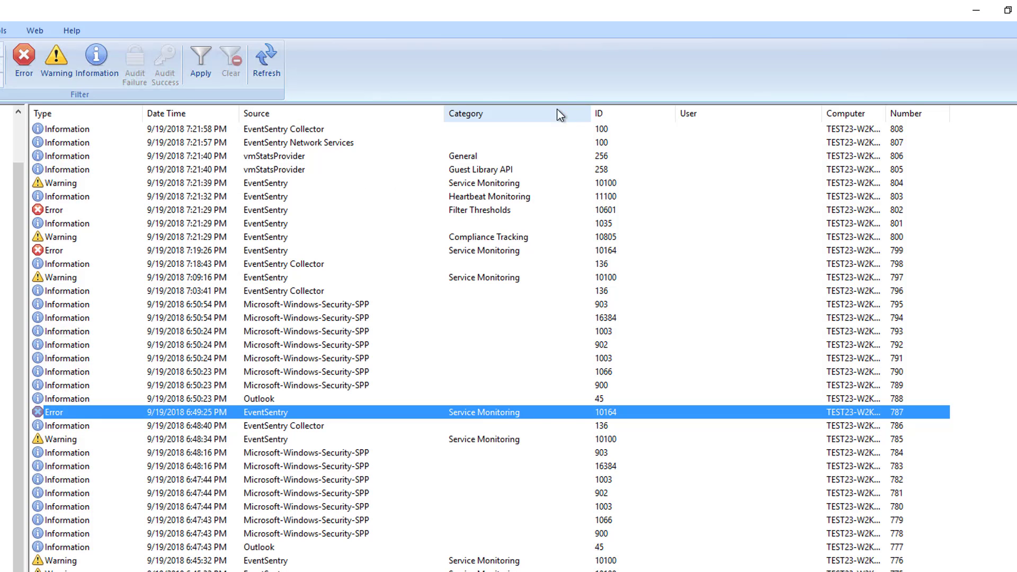
- Create exclude filter 'Driver Exclusion' in Email Excludes from error event 787 (ID 10164)
right_click(341, 412)
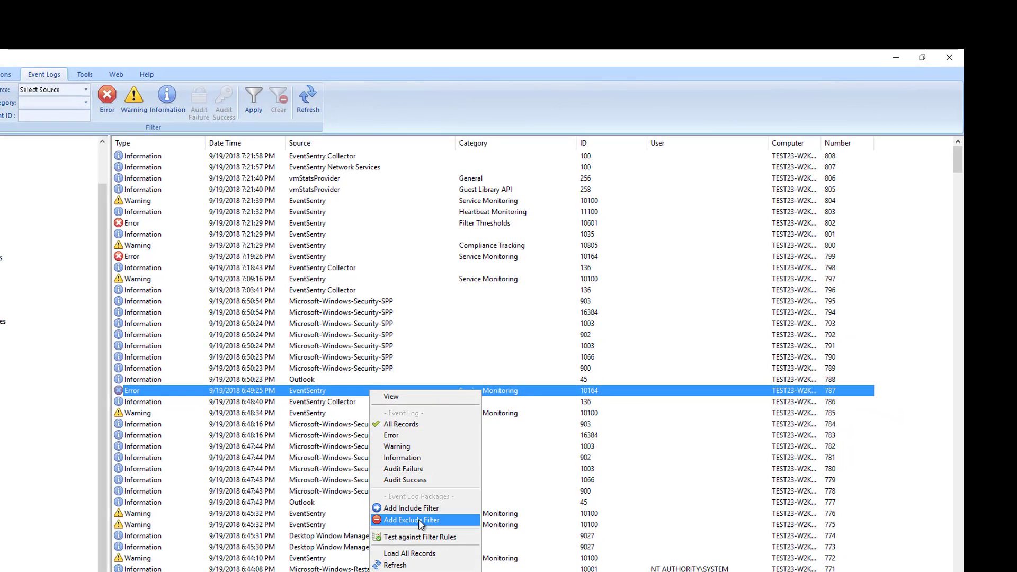
double_click(235, 391)
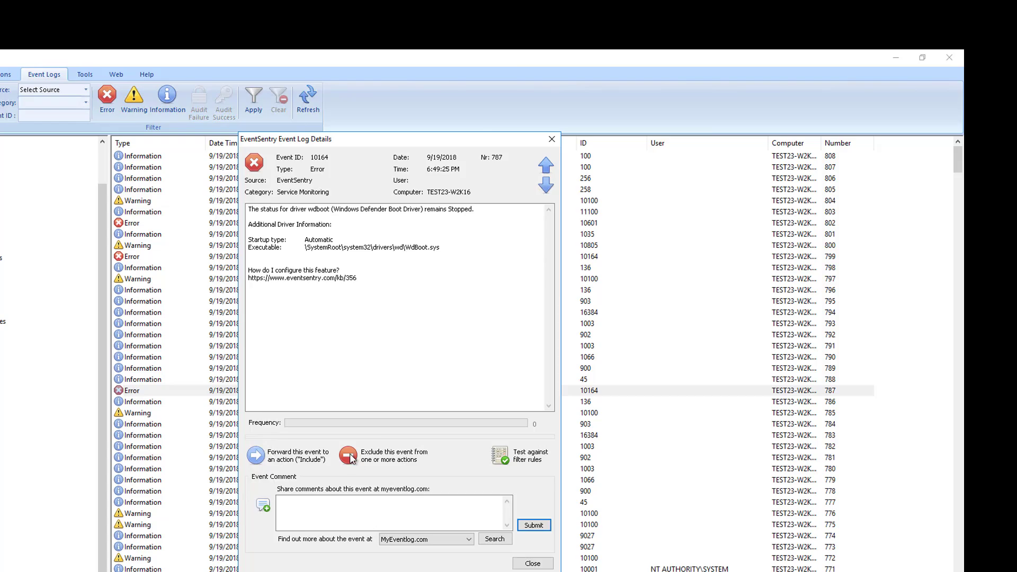
left_click(349, 456)
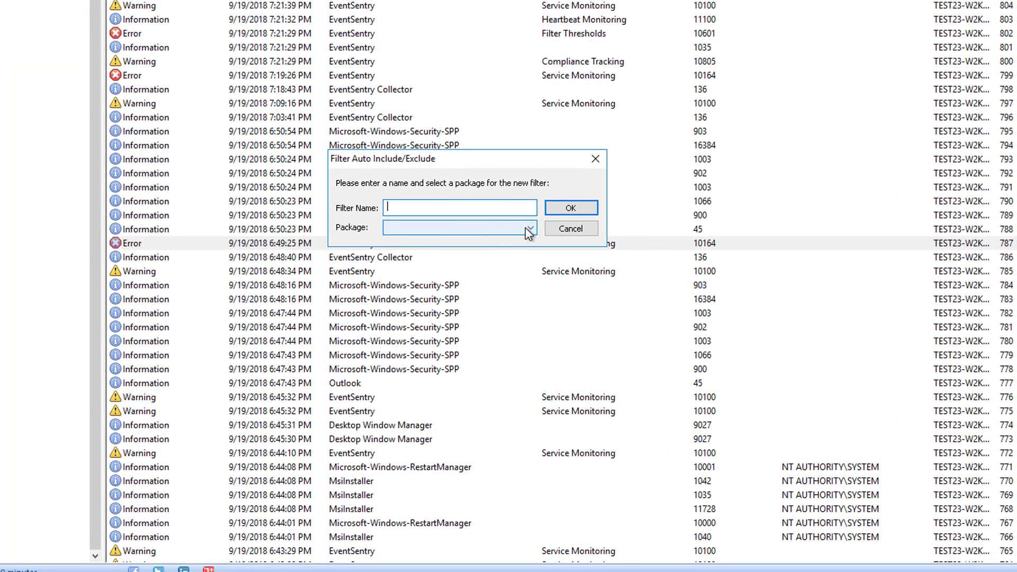
left_click(529, 231)
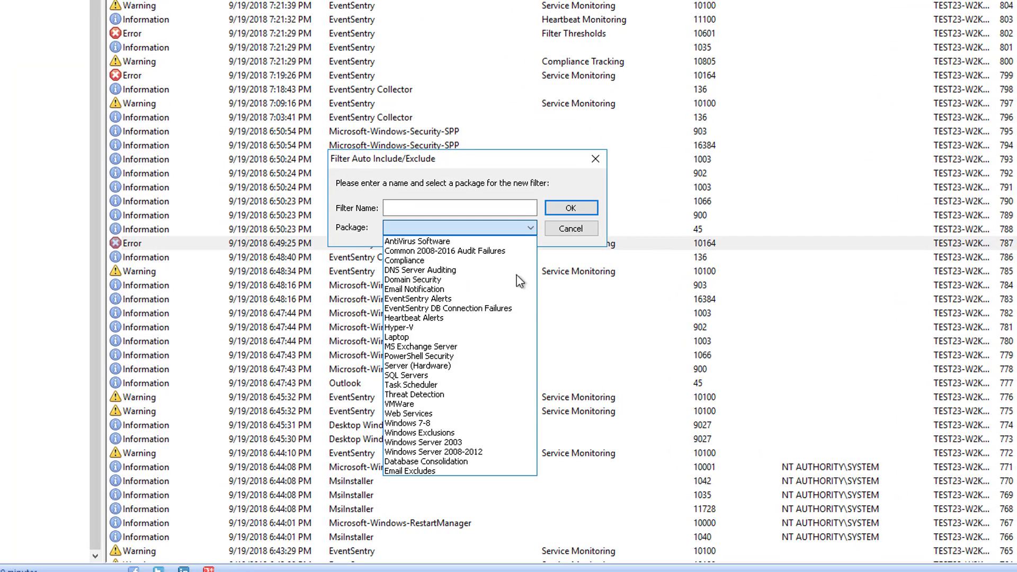
left_click(415, 472)
left_click(432, 209)
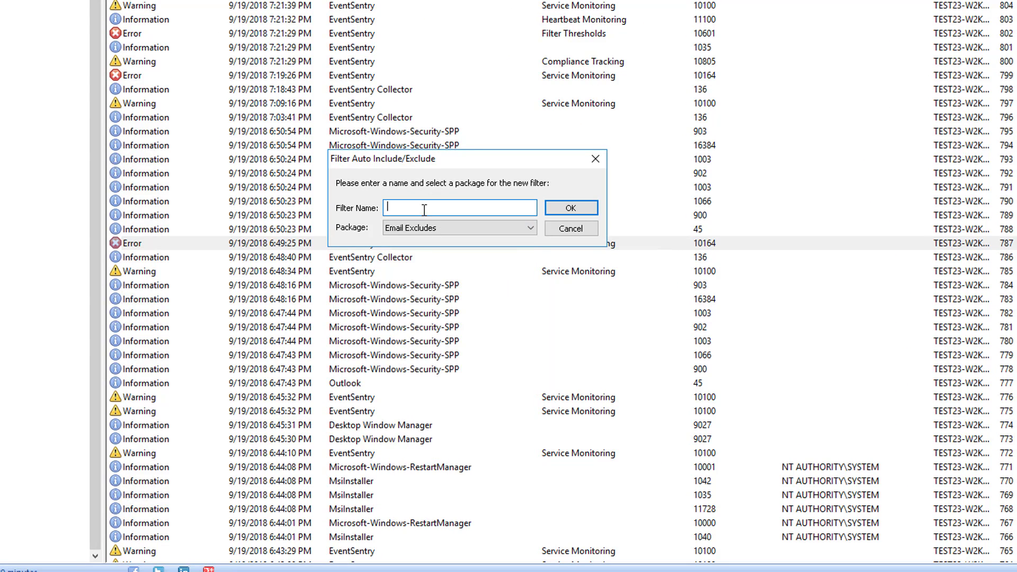
type("Driver Exclusion")
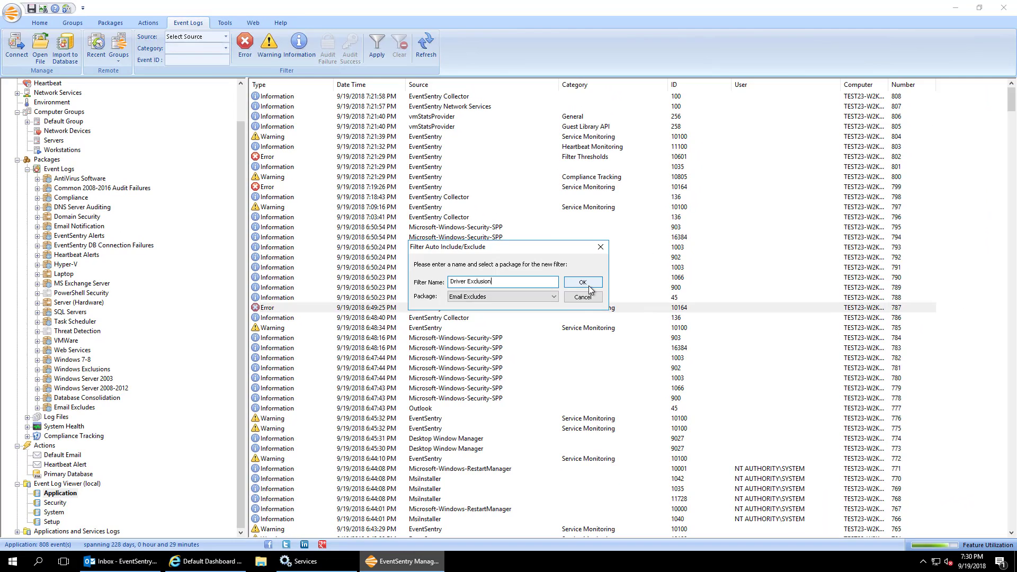
left_click(581, 277)
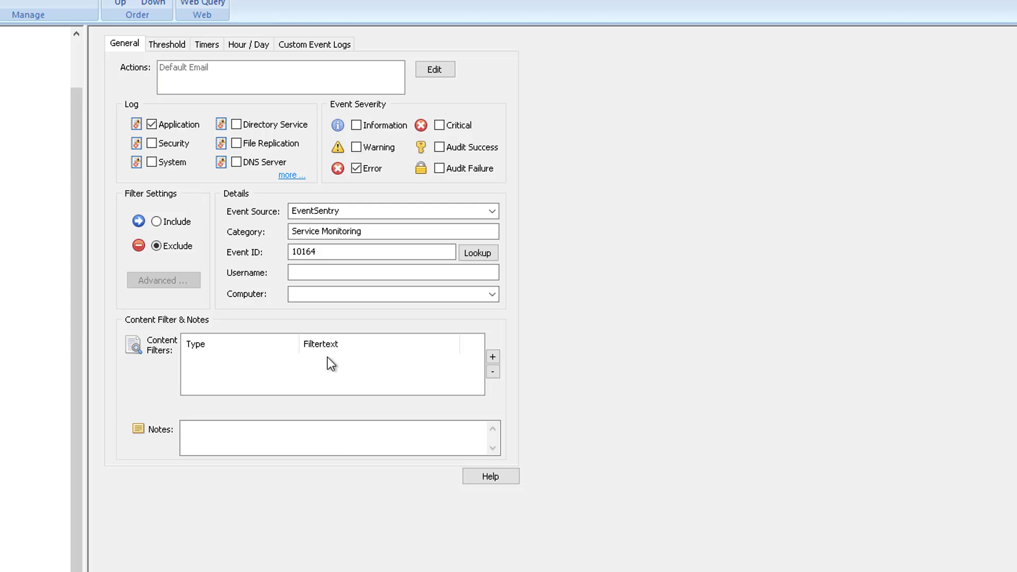
mouse_move(331, 364)
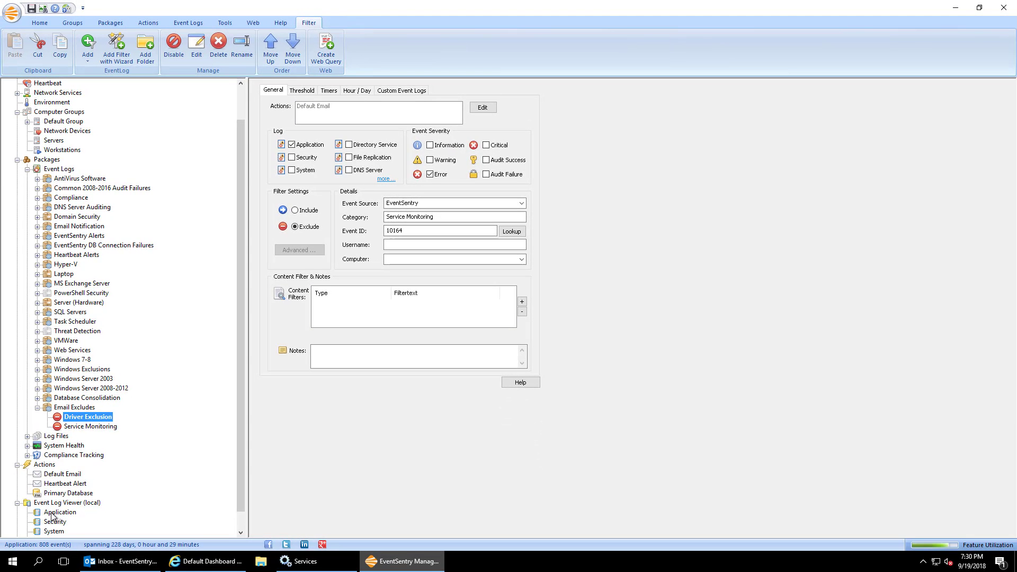
left_click(52, 513)
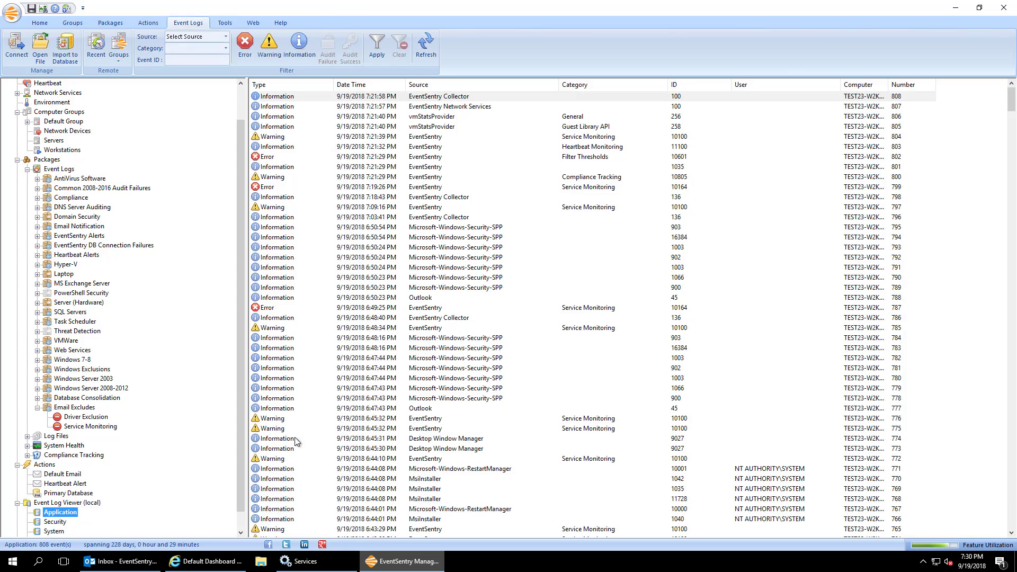
double_click(578, 310)
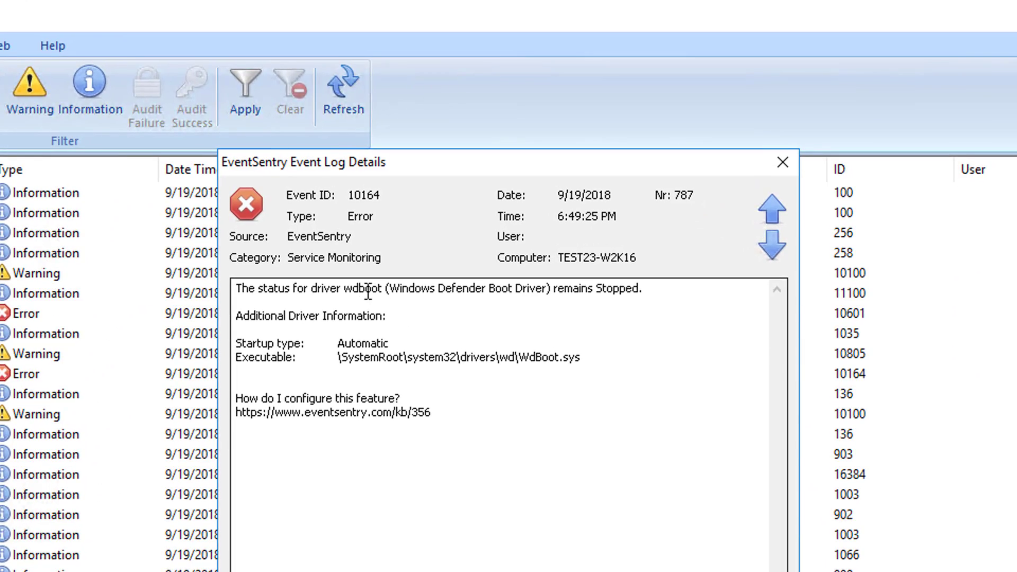
double_click(368, 292)
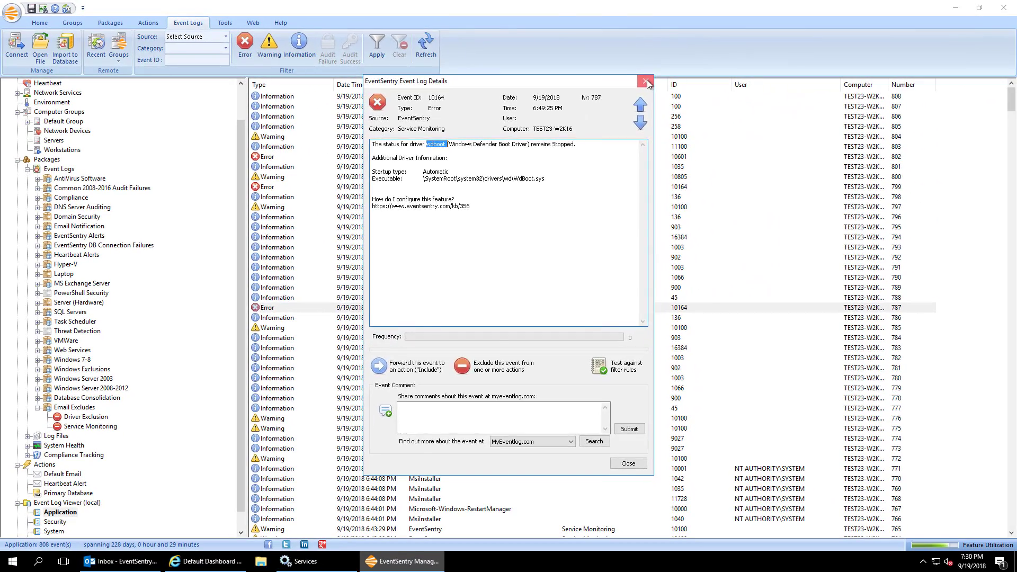
left_click(783, 162)
left_click(86, 417)
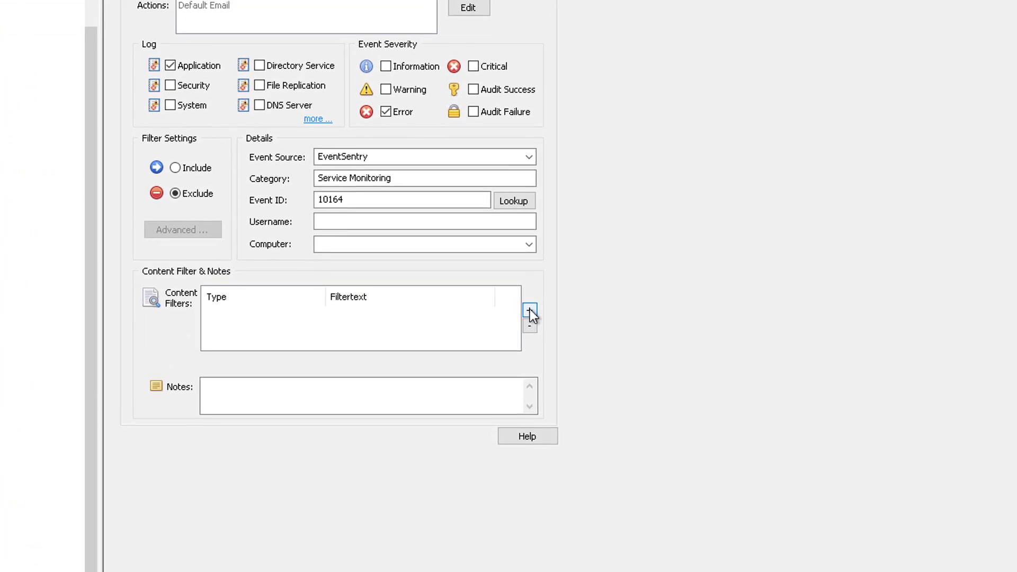
- Add a content filter with Text Match Type set to Insertion string match
left_click(530, 309)
left_click(532, 239)
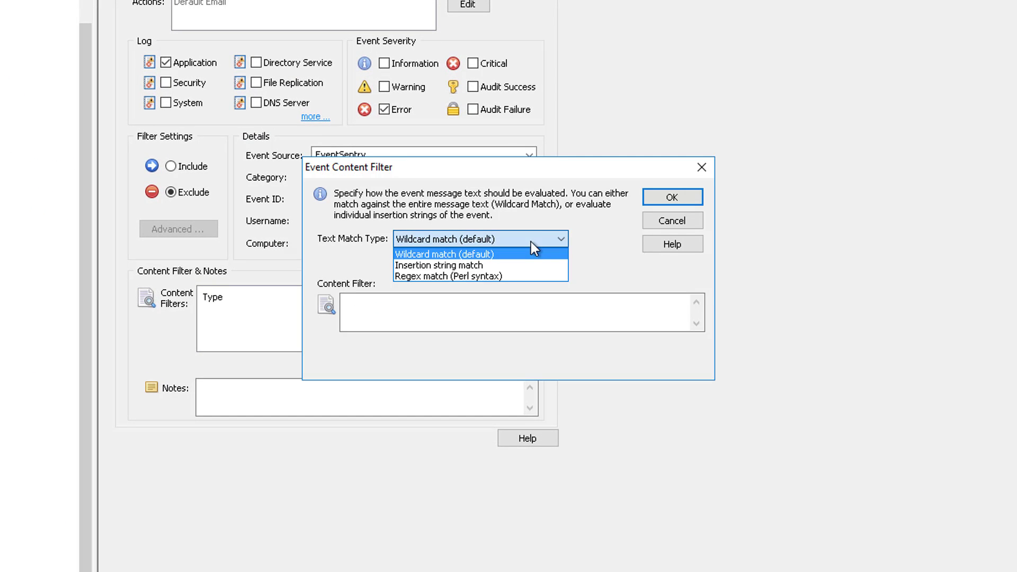
left_click(507, 266)
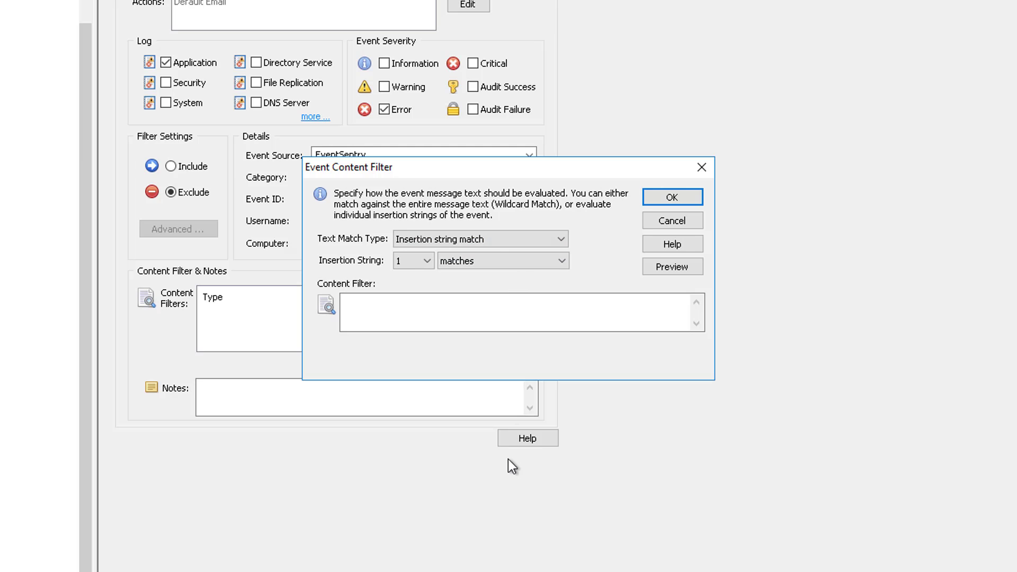
left_click(372, 311)
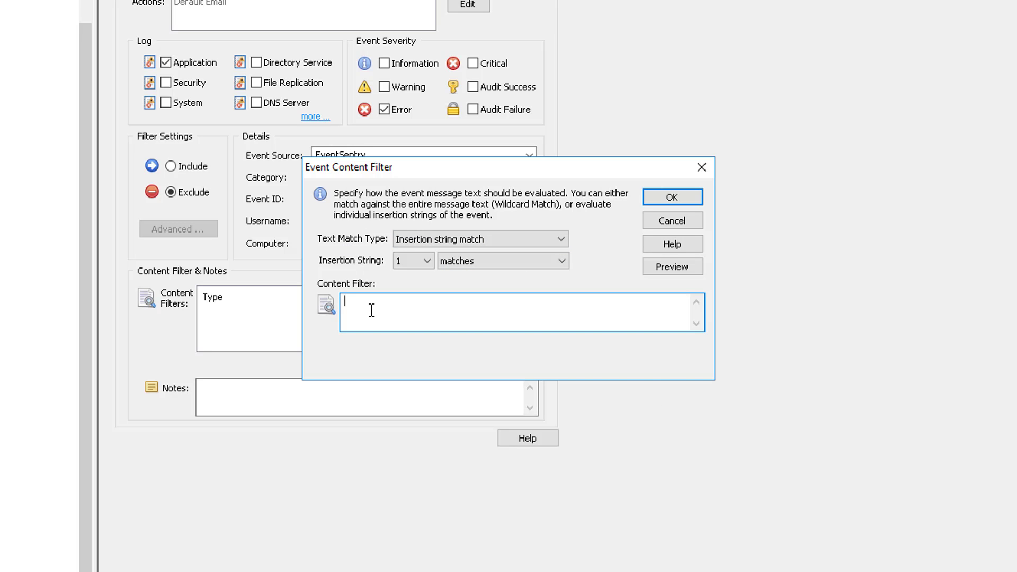
- Check the event message template to confirm %1 holds the driver name
left_click(687, 269)
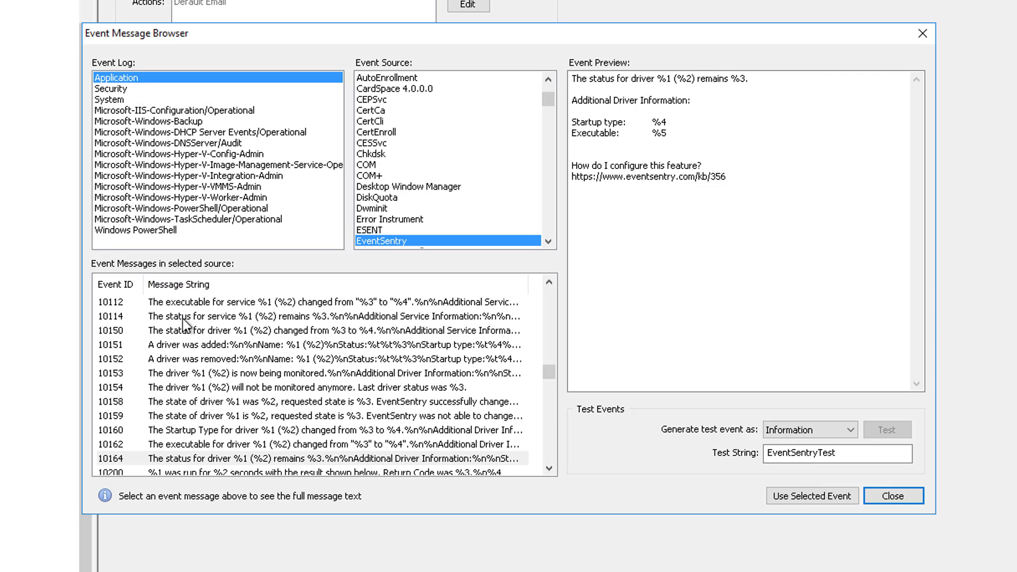
left_click(666, 331)
left_click_drag(573, 81, 845, 226)
left_click(844, 226)
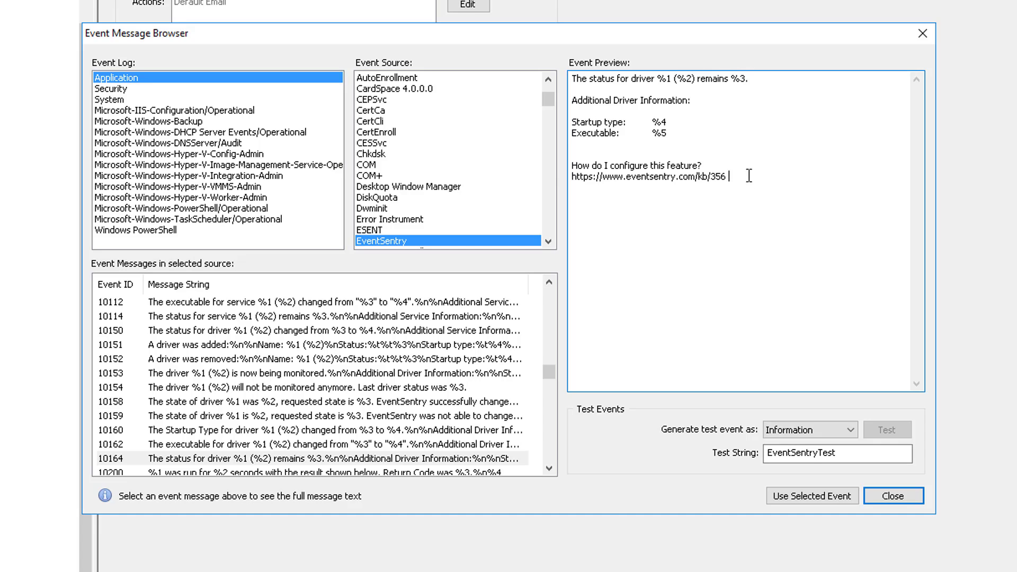
double_click(666, 79)
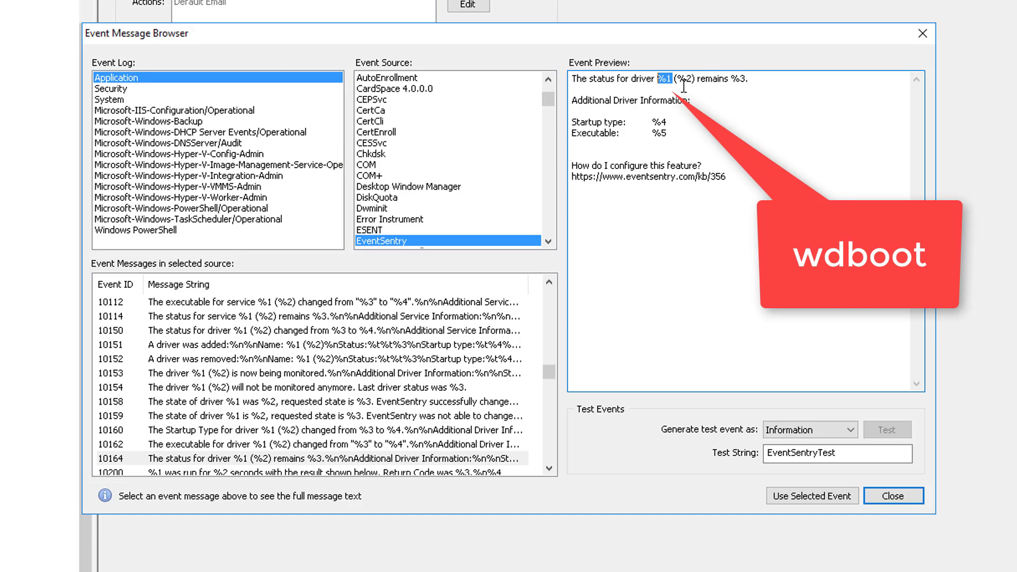
left_click(888, 494)
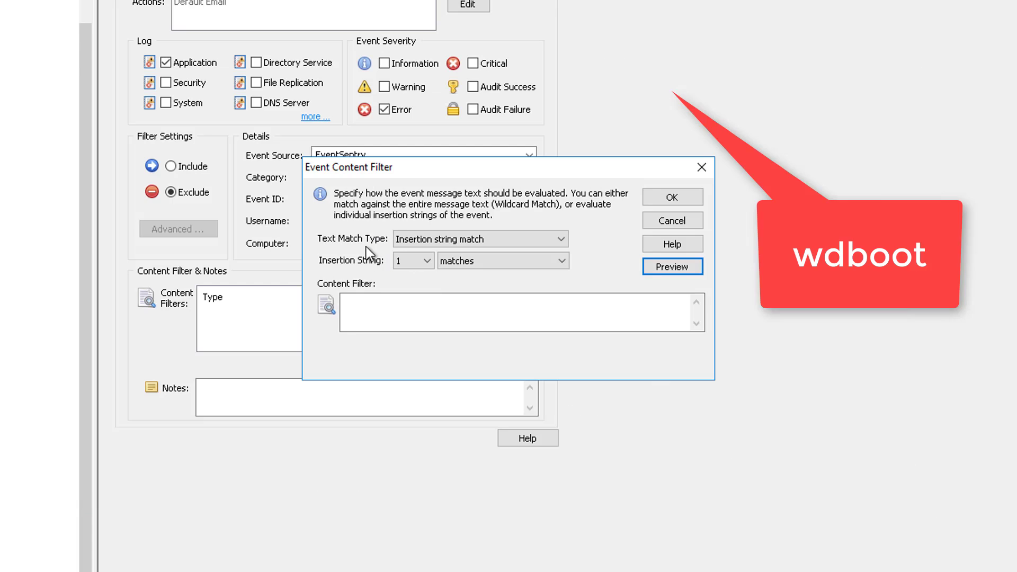
- Add a content filter matching insertion string 1 against 'wdboot'
left_click(377, 317)
type("wdboot")
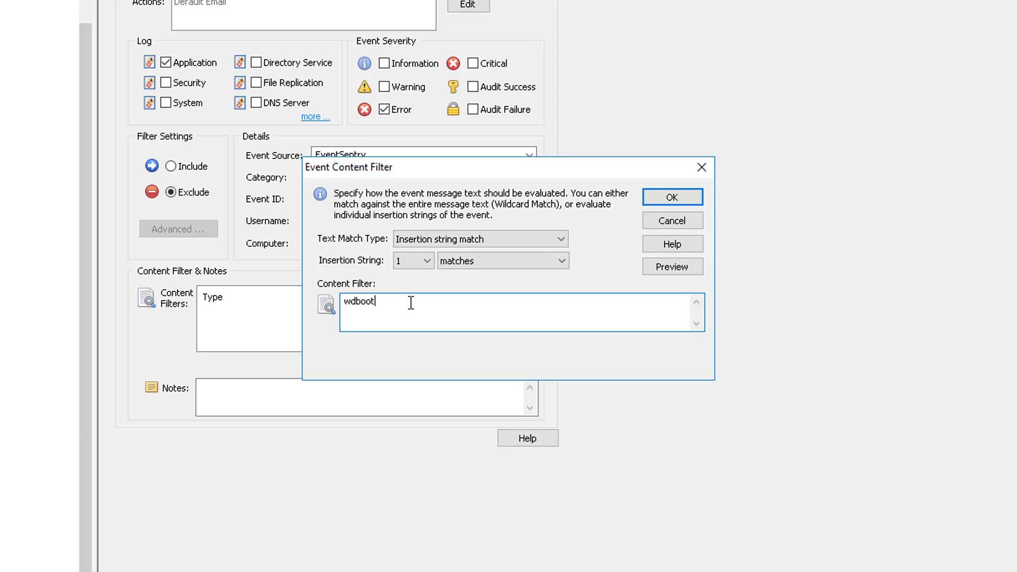
left_click(671, 197)
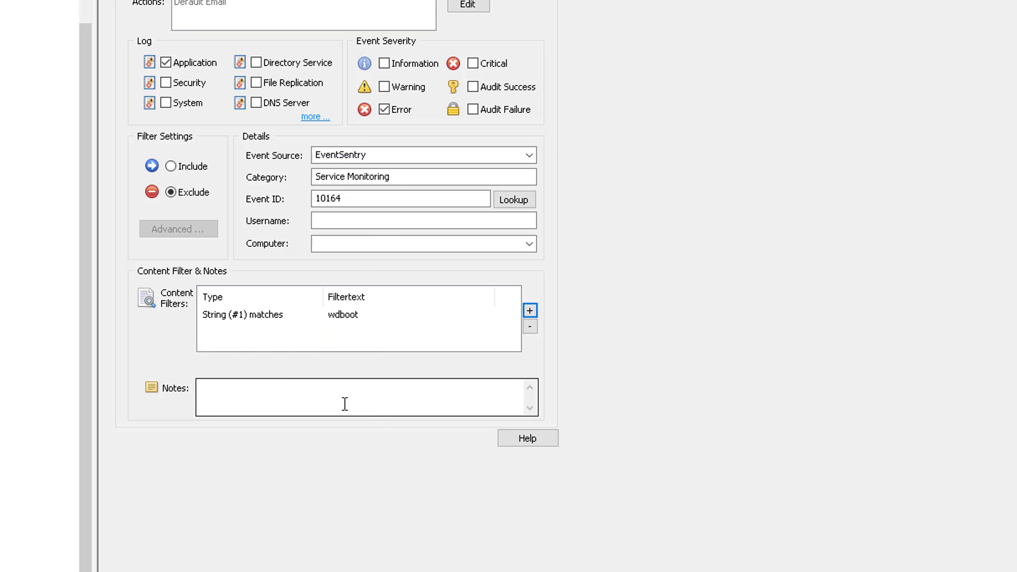
left_click(237, 315)
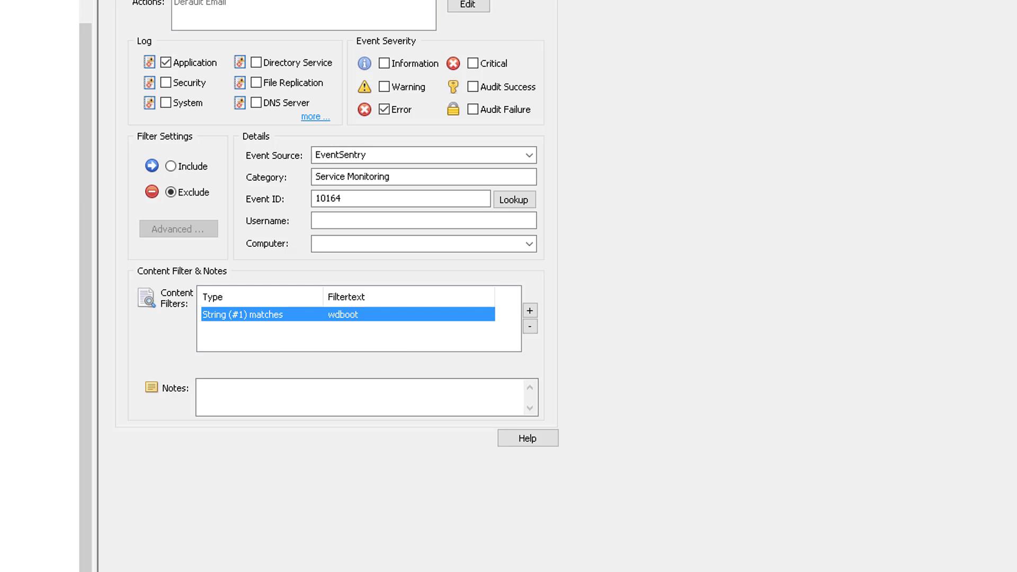
- Add a trial '*wdboot*' wildcard content filter, then remove it again
left_click(532, 307)
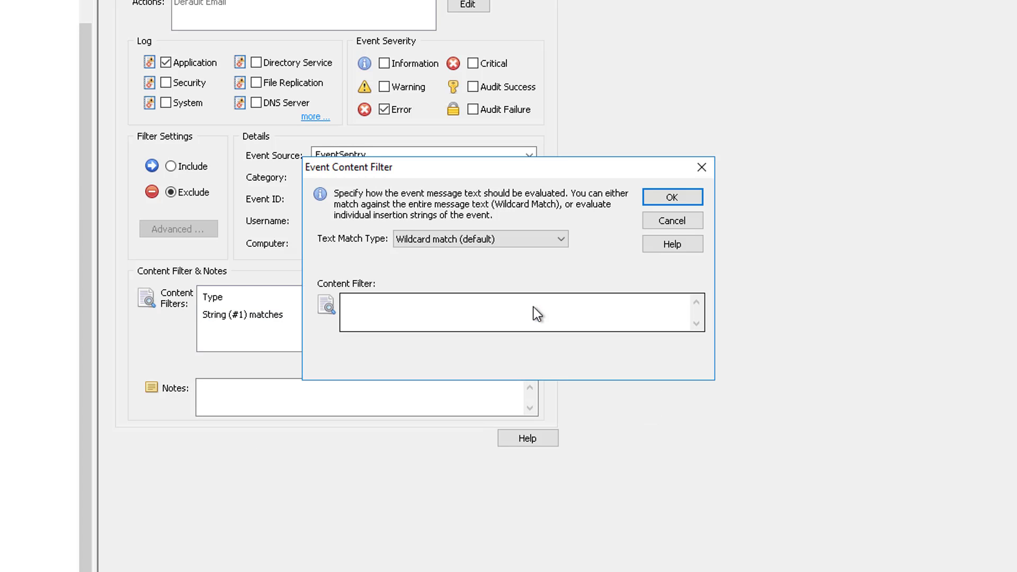
left_click(533, 306)
type("*wdboot*")
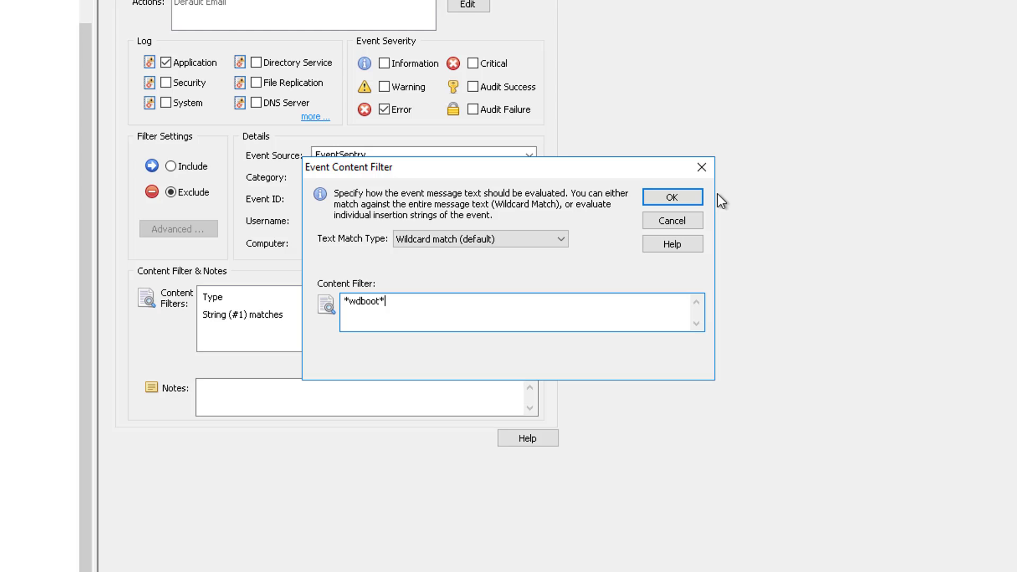
left_click(697, 198)
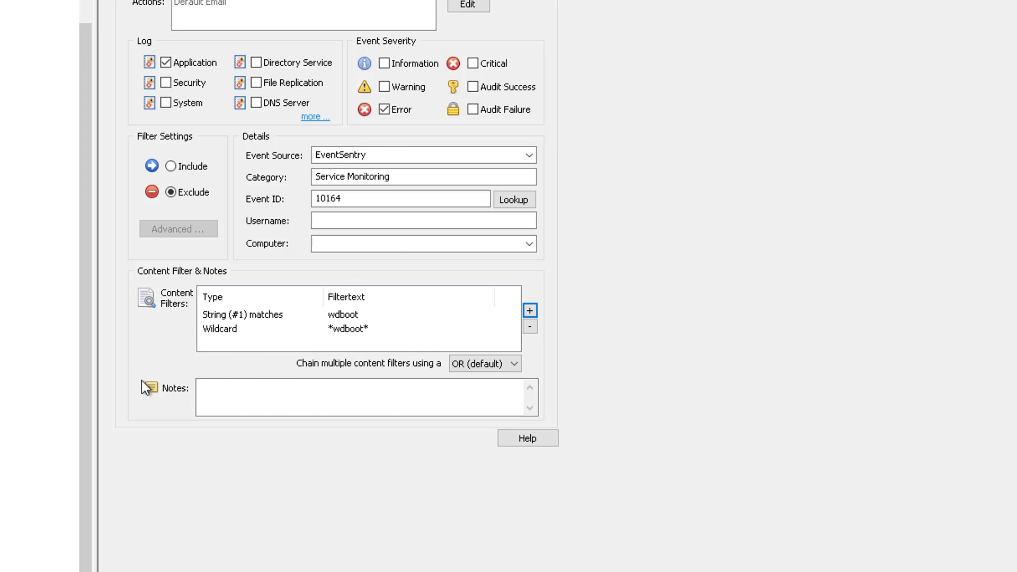
left_click(281, 315)
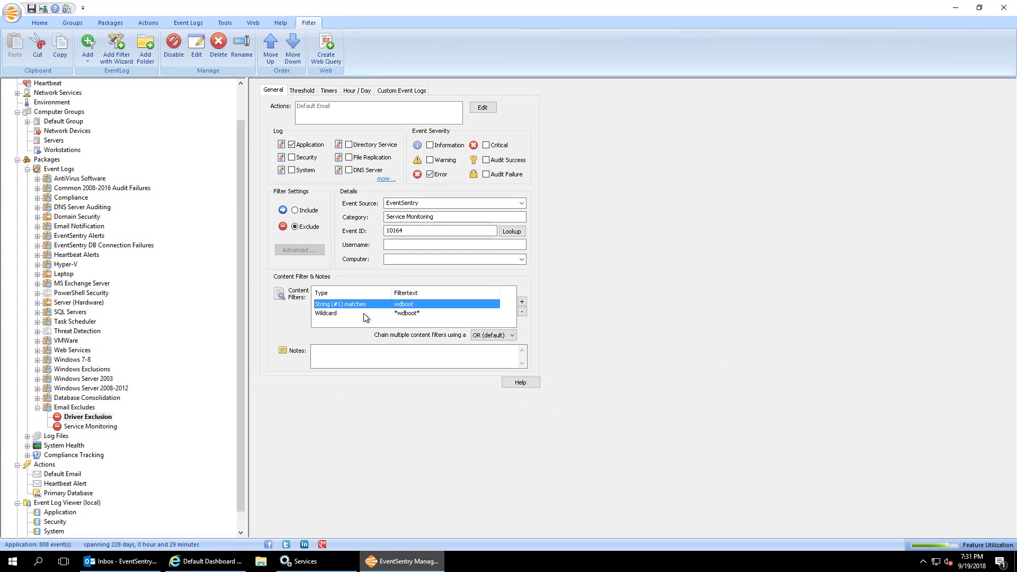
left_click(366, 313)
left_click(522, 311)
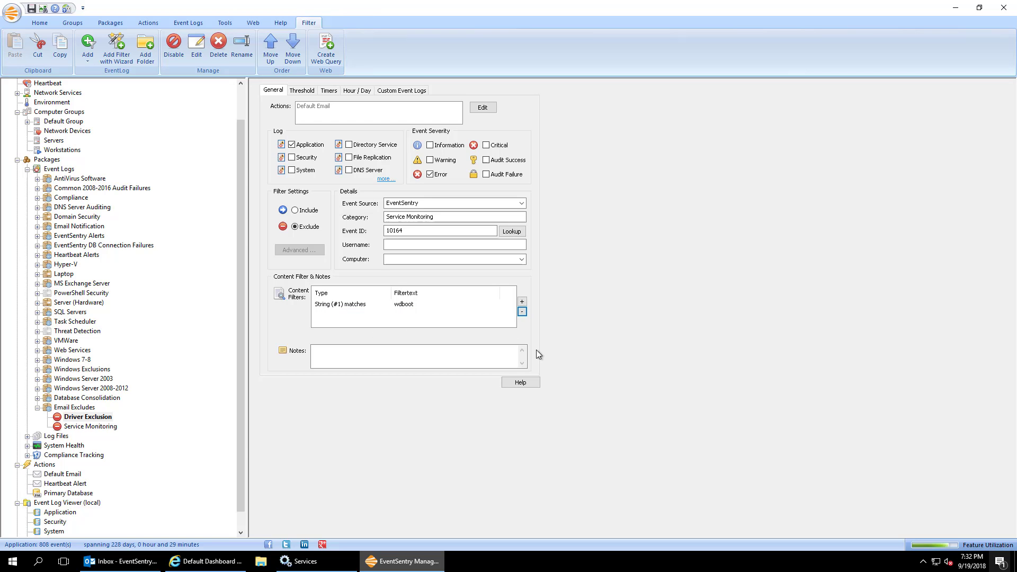
- Read the Task Scheduler 'Action failed:202' alert in Outlook, then return to EventSentry
left_click(141, 563)
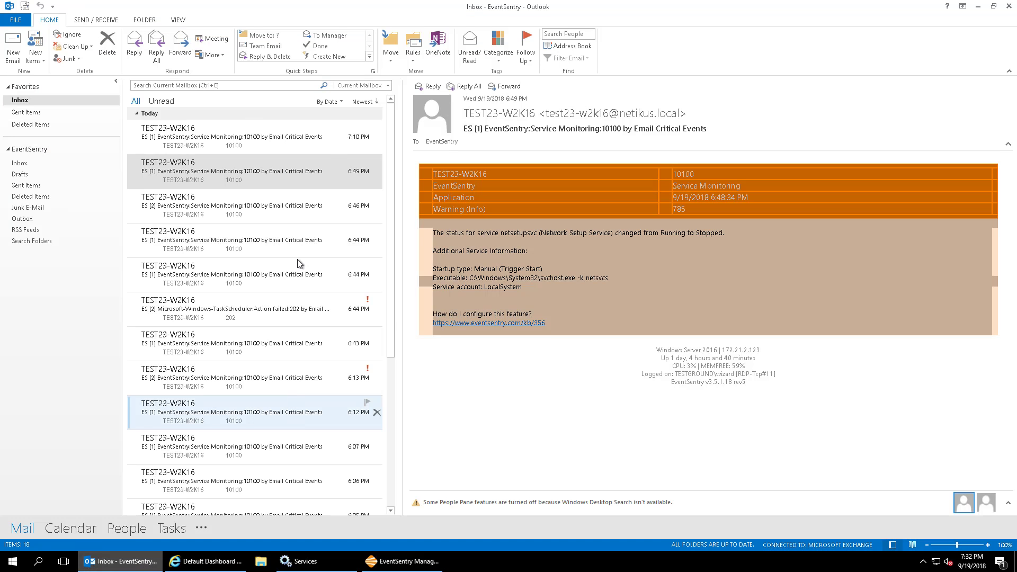
left_click(269, 310)
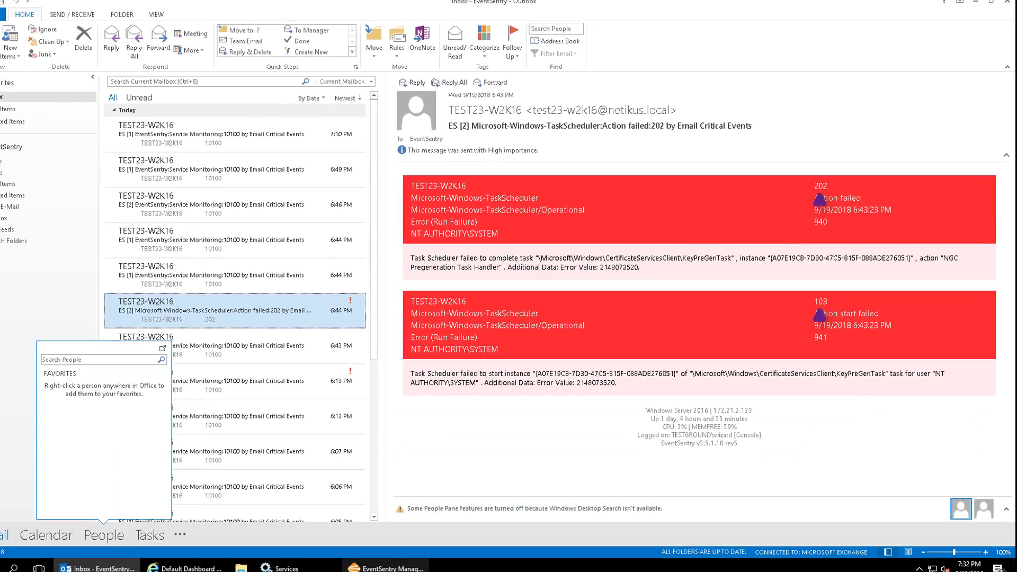
left_click(381, 561)
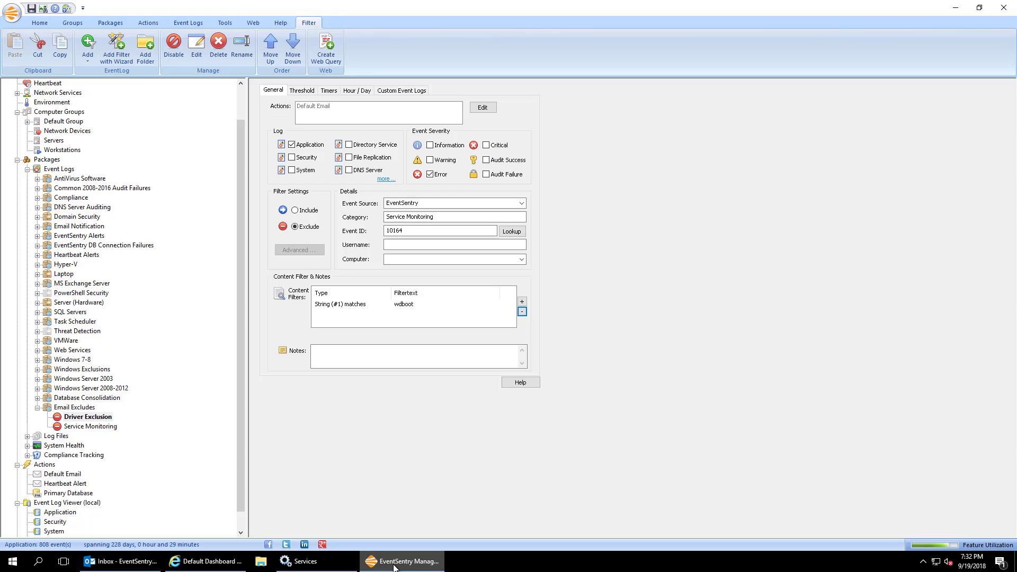
- Add an exclude filter named 'Task Scheduler' to the Email Excludes package
left_click(84, 407)
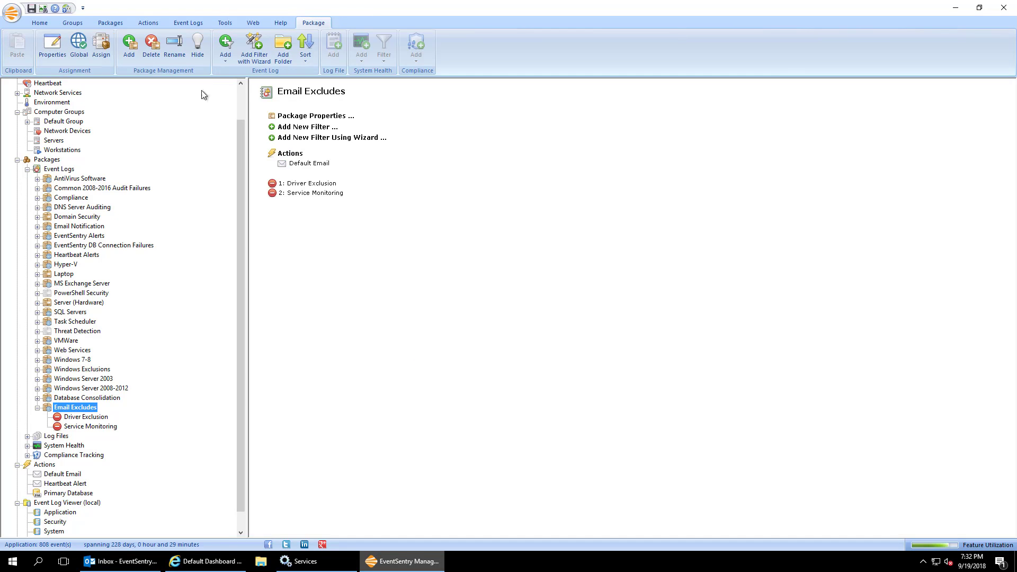
left_click(226, 60)
left_click(242, 84)
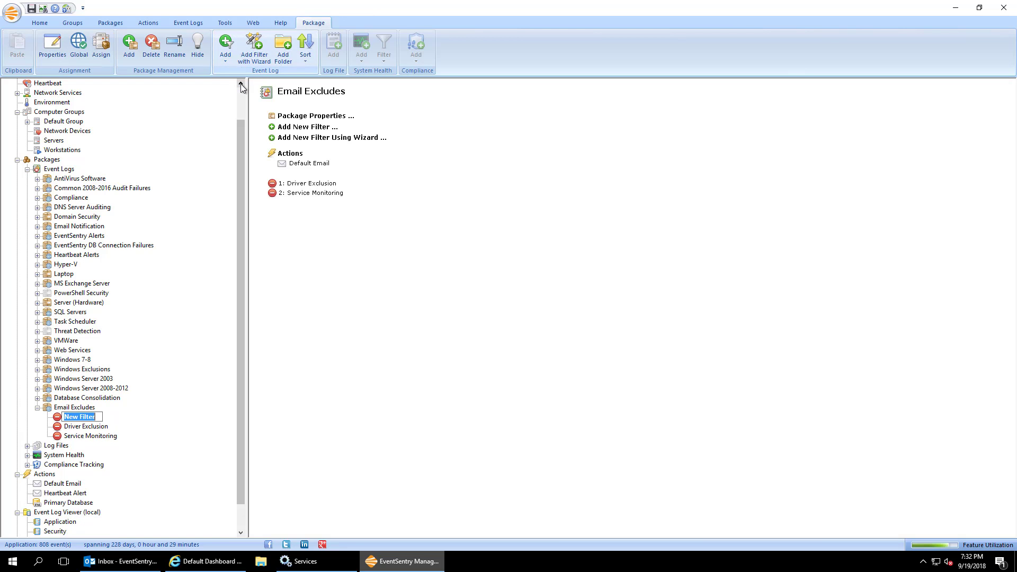
type("Task Scheduler")
key("Return")
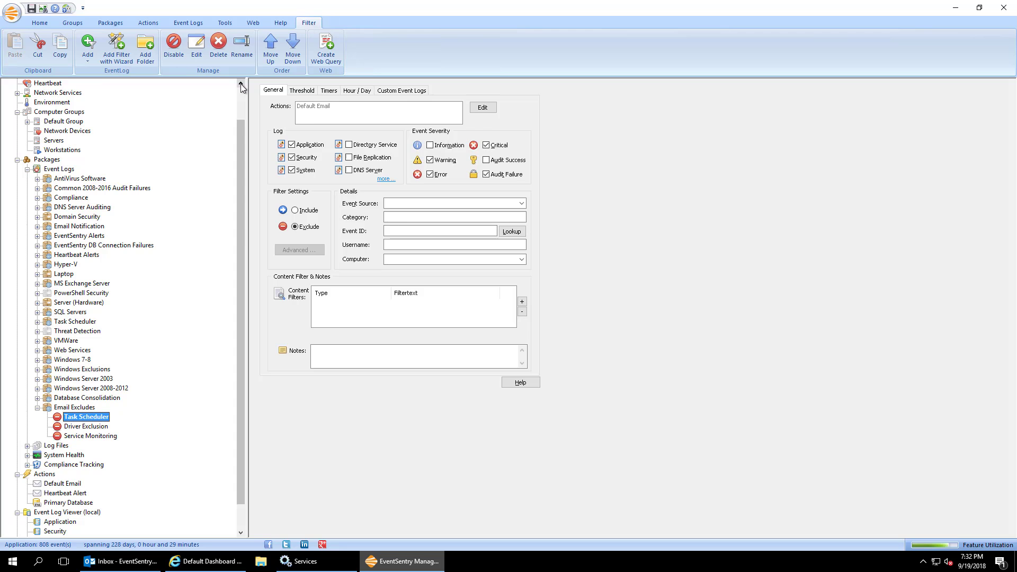
- Grab the log name Microsoft-Windows-TaskScheduler/Operational from the Outlook alert
left_click(113, 564)
left_click(114, 565)
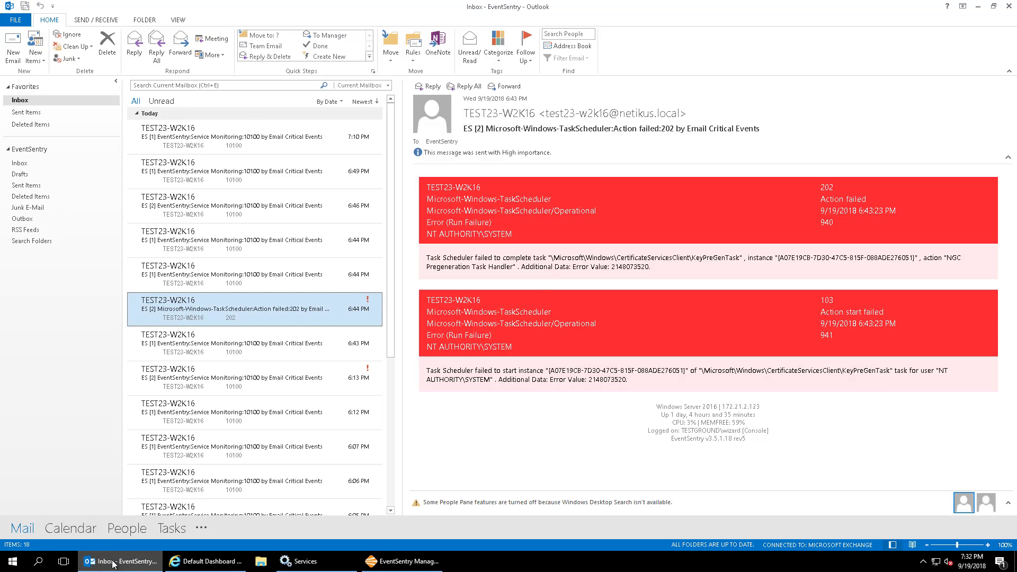
left_click(600, 212)
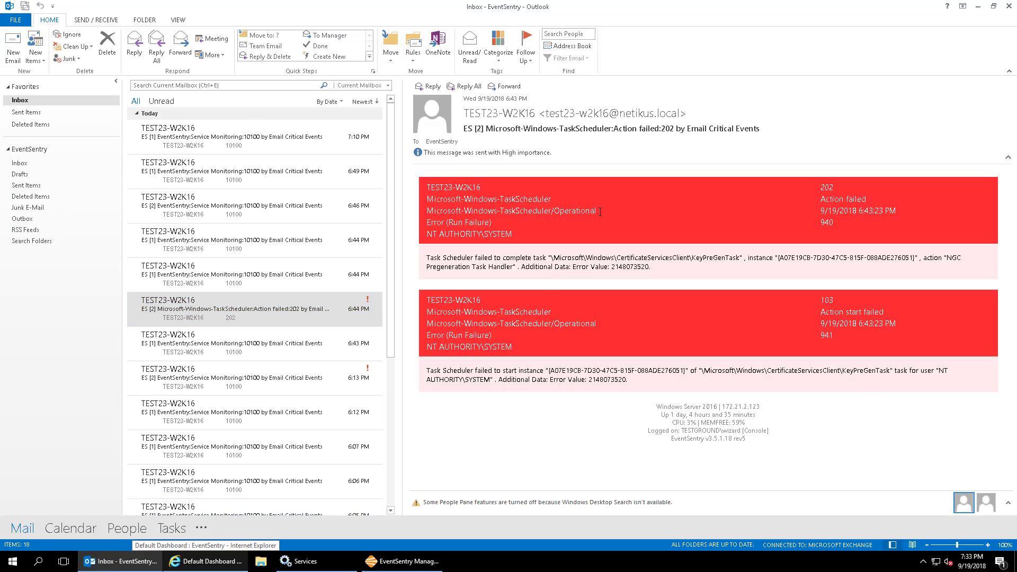
left_click_drag(600, 211, 430, 214)
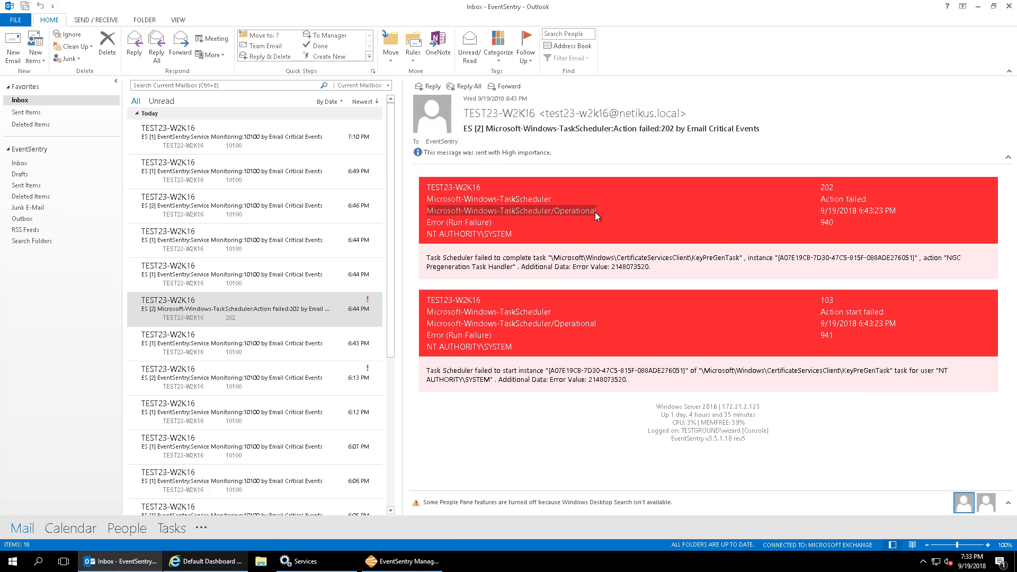
left_click(402, 561)
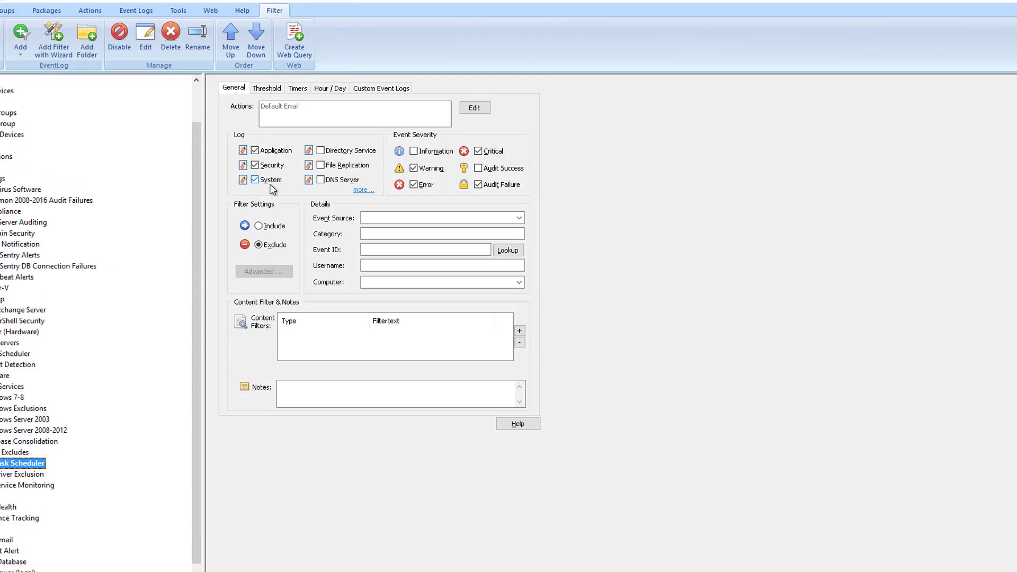
- Add the custom event log Microsoft-Windows-TaskScheduler/Operational to the Task Scheduler filter
left_click(298, 81)
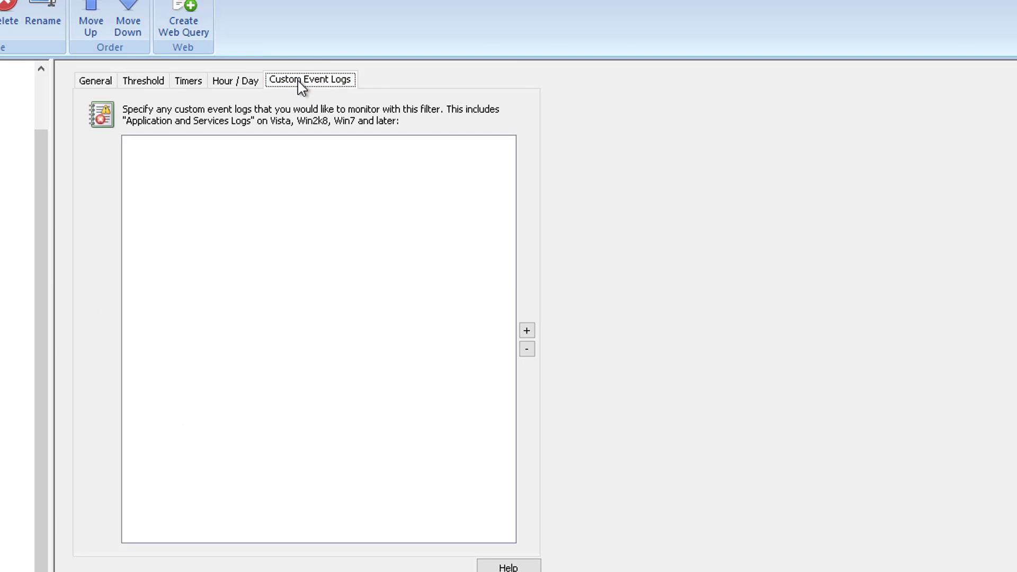
left_click(527, 328)
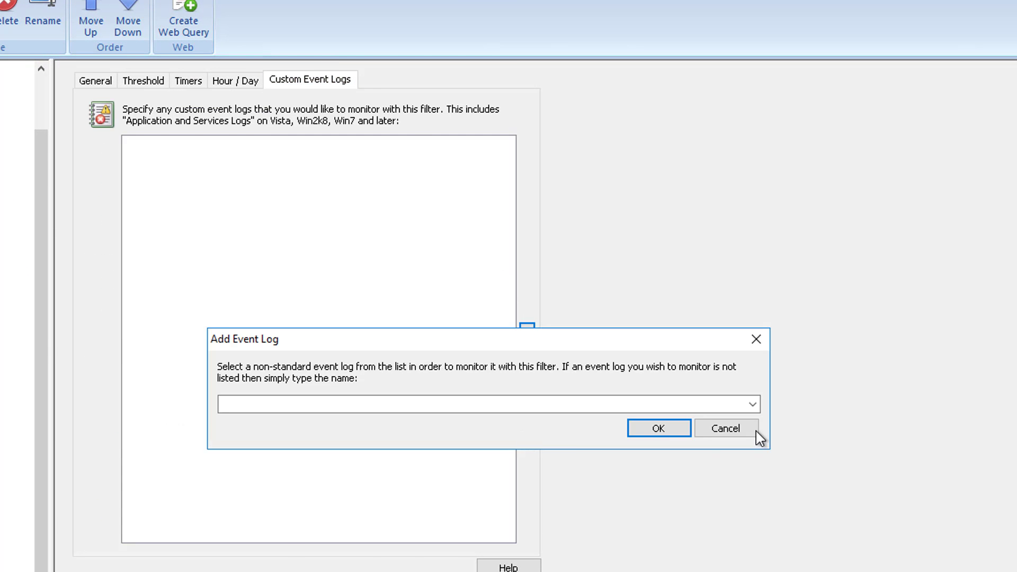
left_click(753, 405)
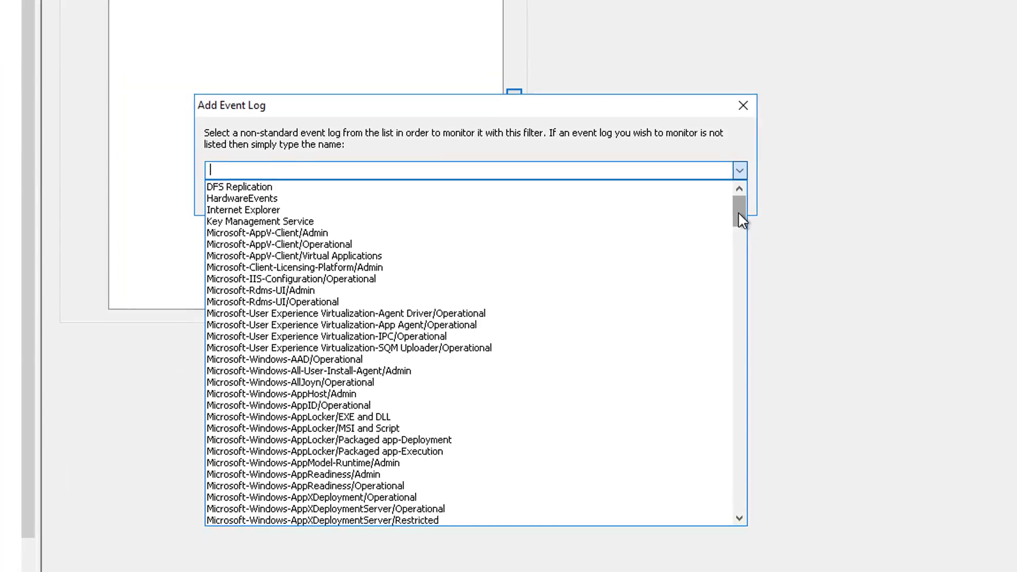
left_click_drag(738, 212, 716, 453)
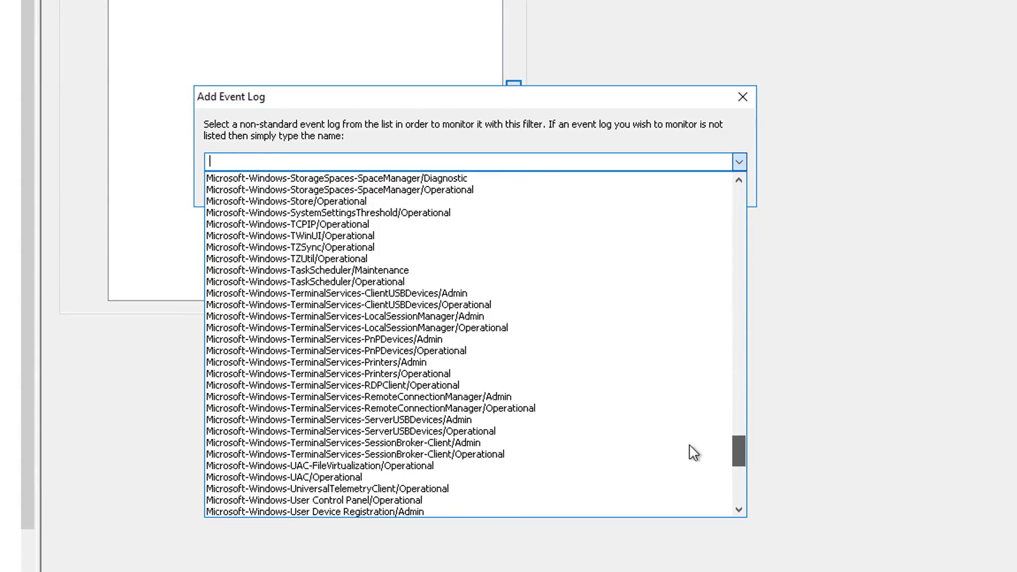
left_click(342, 281)
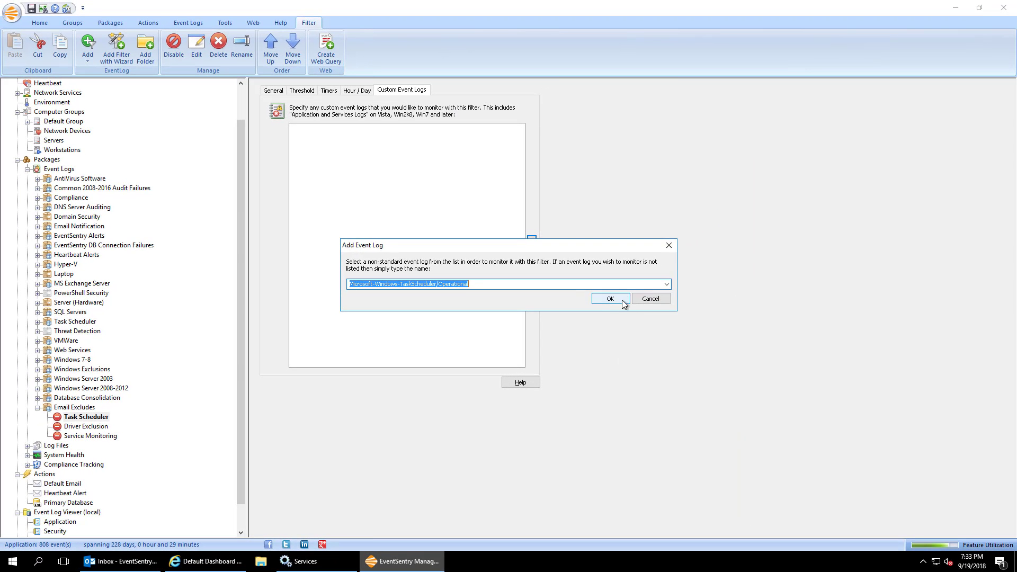
left_click(613, 289)
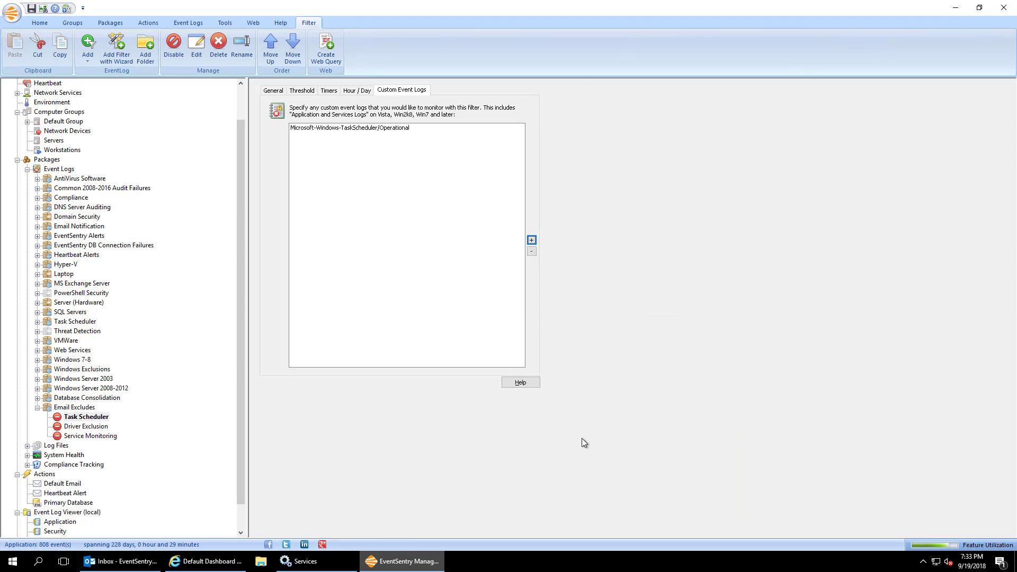
left_click(324, 128)
- Deselect the Application, Security and System logs on the filter's General settings
left_click(273, 90)
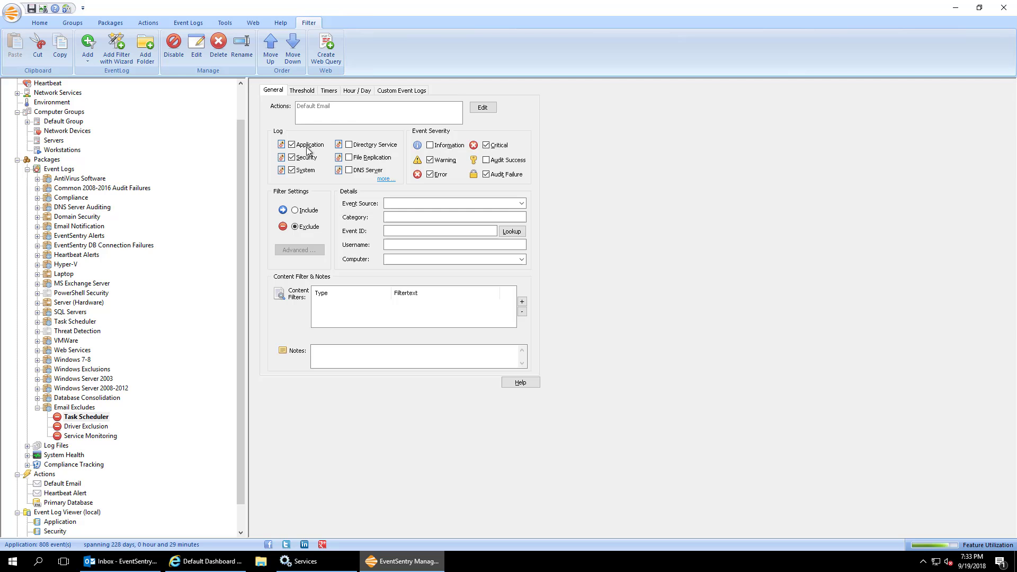
left_click(292, 145)
left_click(306, 158)
left_click(305, 170)
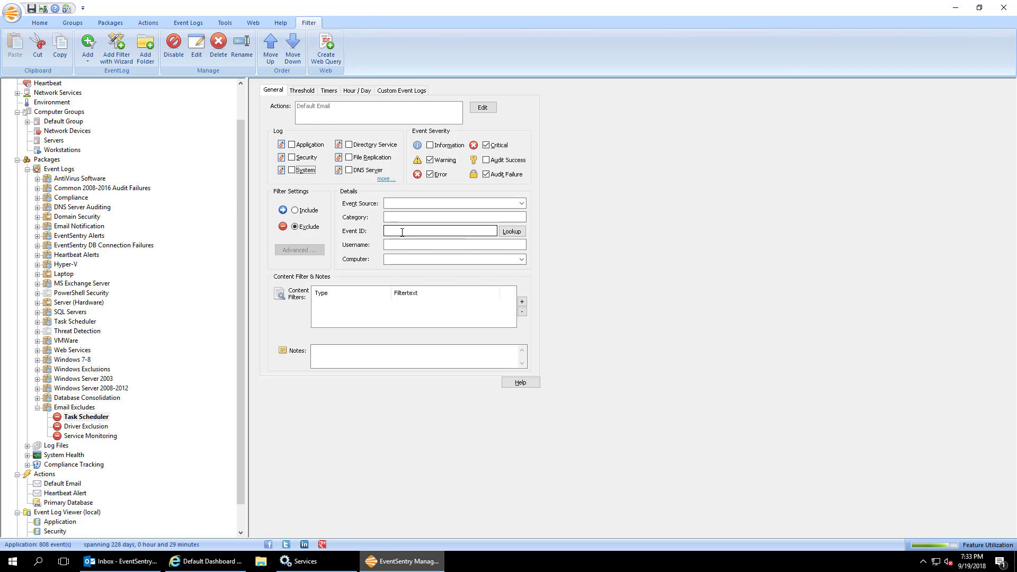
mouse_move(423, 232)
left_click(118, 561)
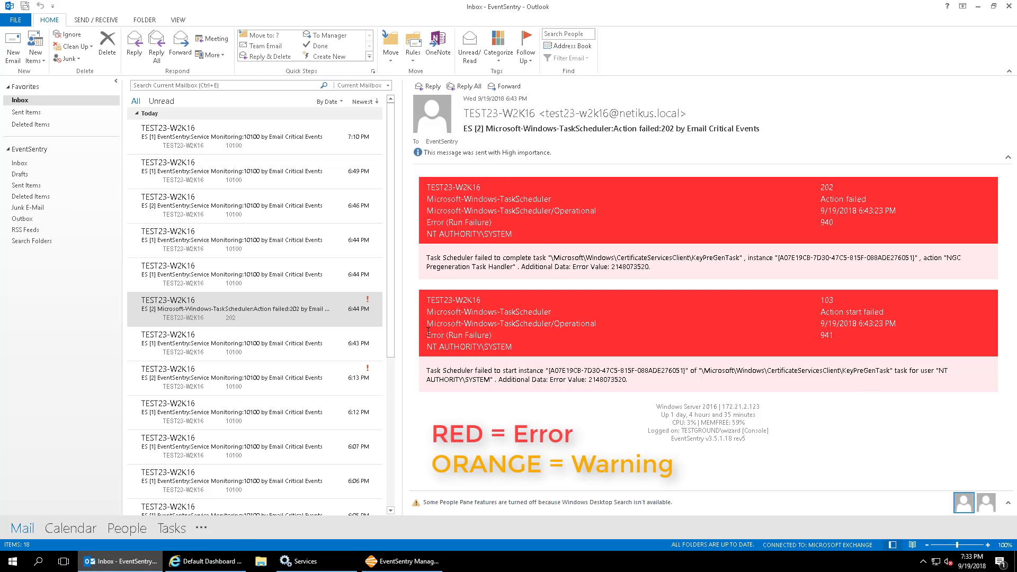
key("alt+Tab")
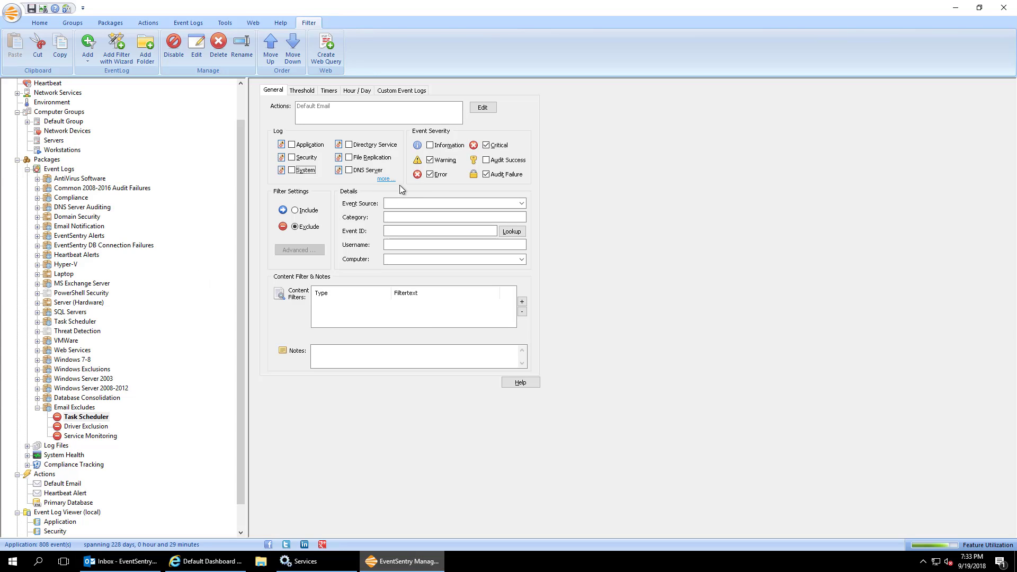
- Uncheck Warning, Critical and Audit Failure so only Error events match
left_click(436, 161)
left_click(504, 146)
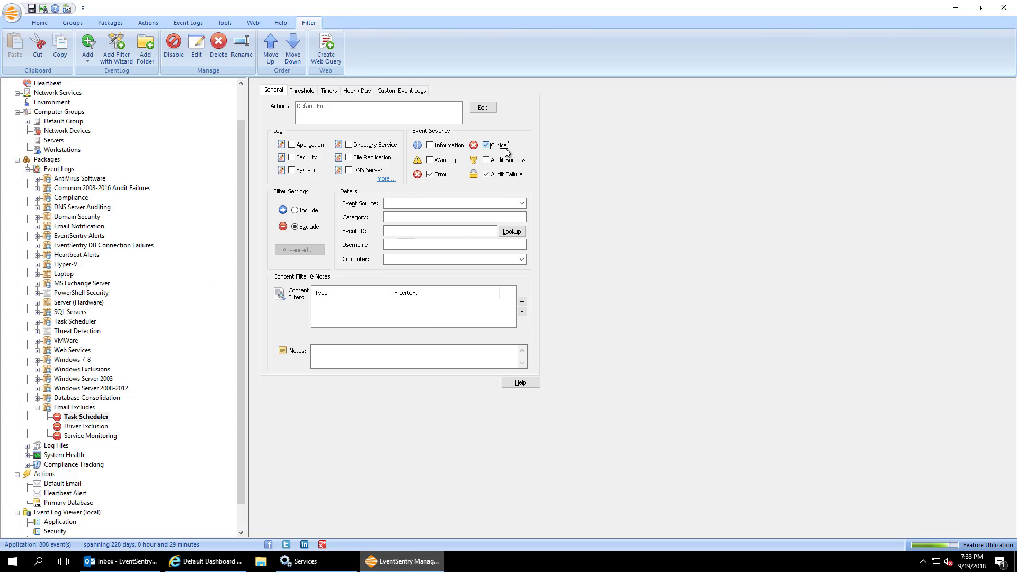
left_click(507, 175)
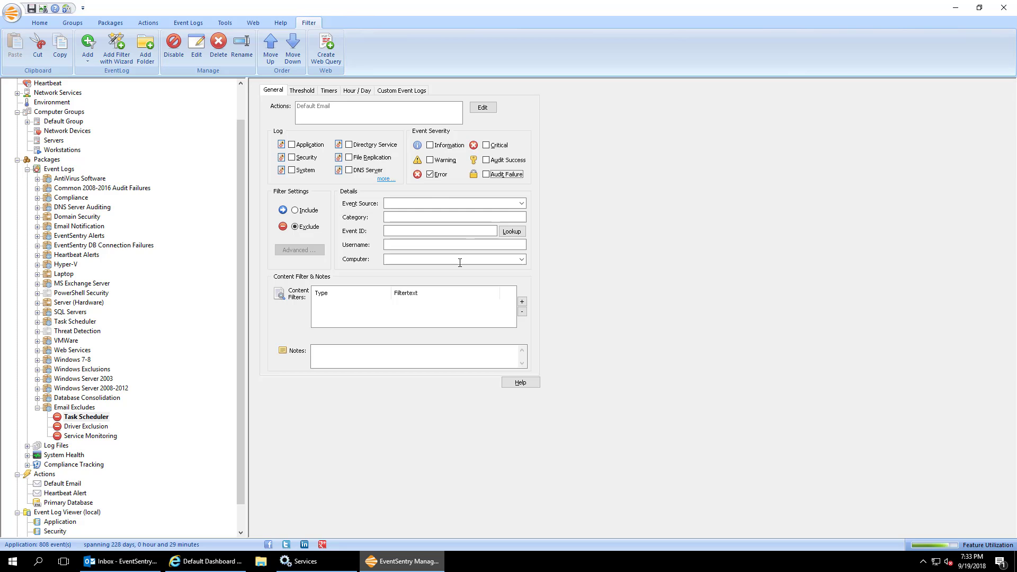
key("Tab")
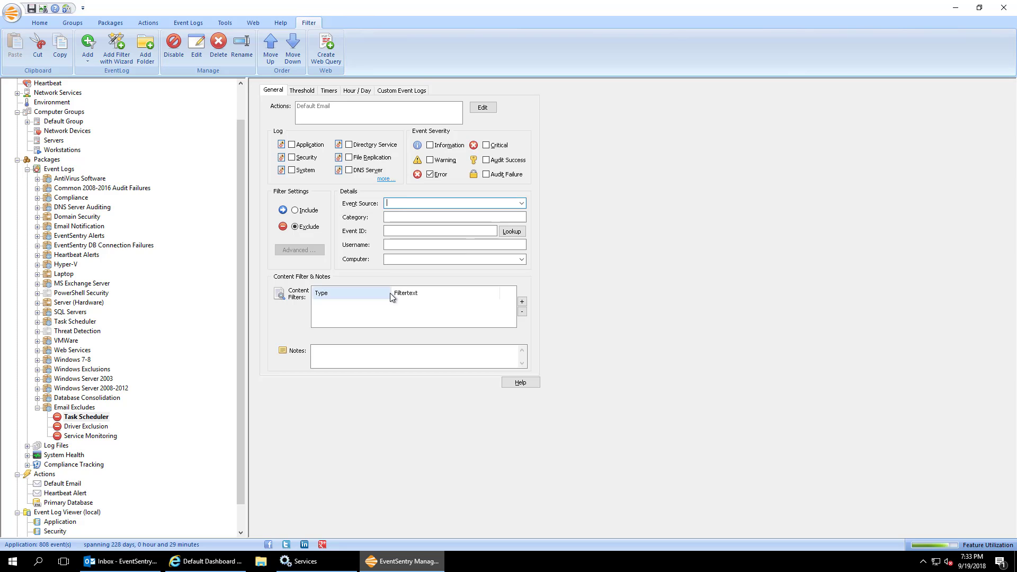
left_click(129, 564)
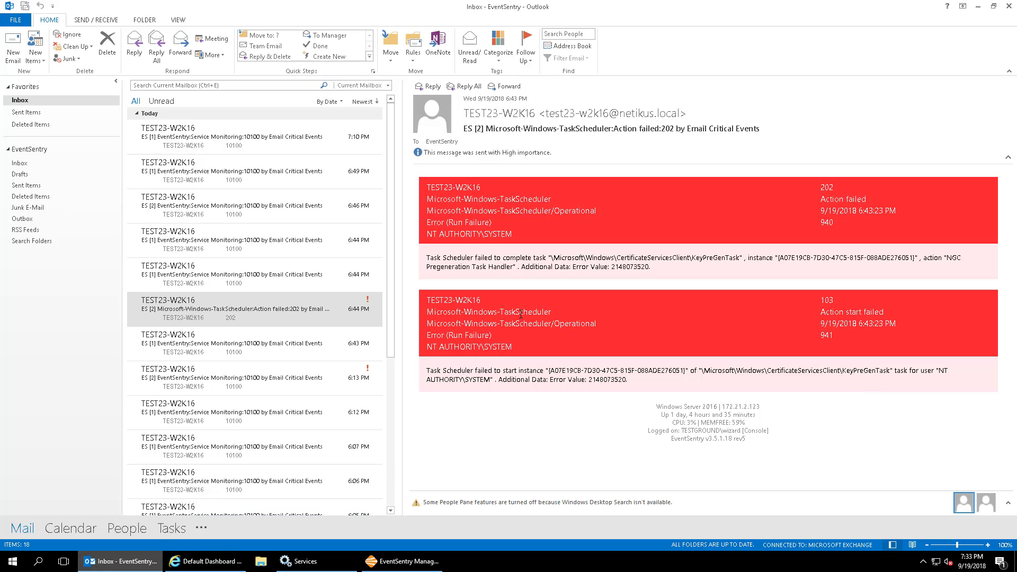
- Set the filter's event source to Microsoft-Windows-TaskScheduler, copied from the Outlook alert
left_click_drag(521, 313, 442, 316)
key("ctrl+c")
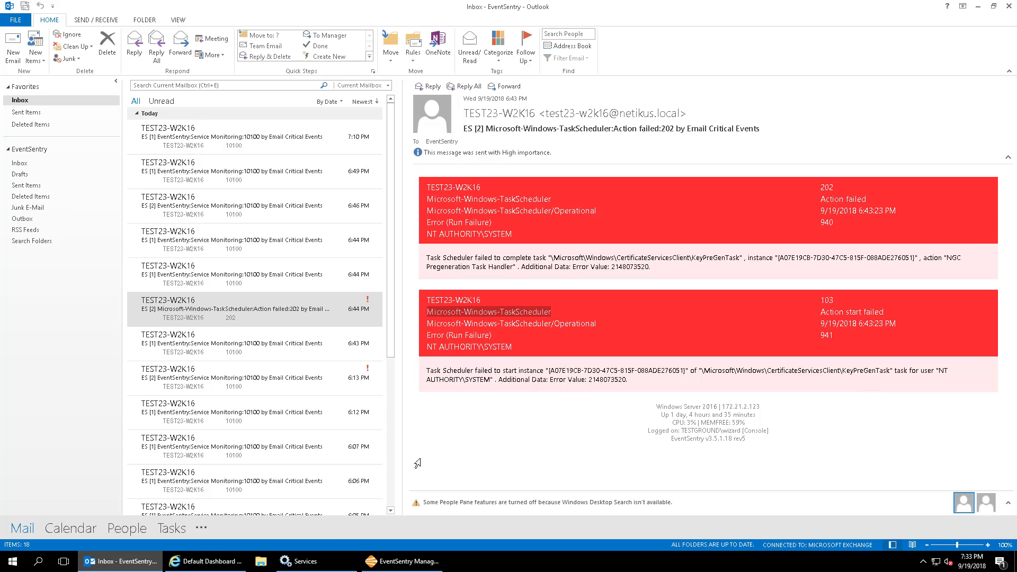
left_click(403, 561)
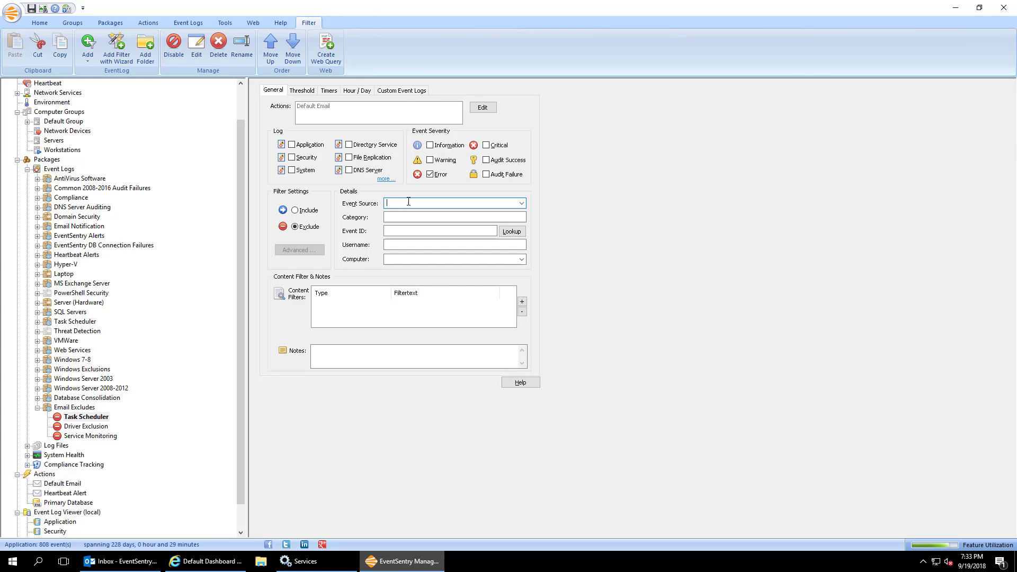
key("ctrl+v")
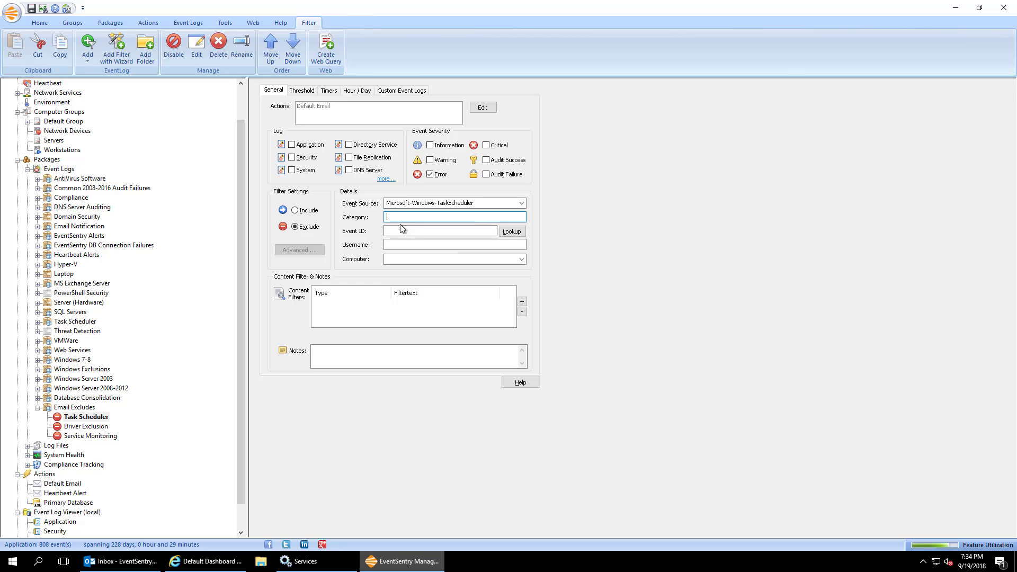
- Enter event IDs 103,202 for the Task Scheduler exclude filter
left_click(401, 230)
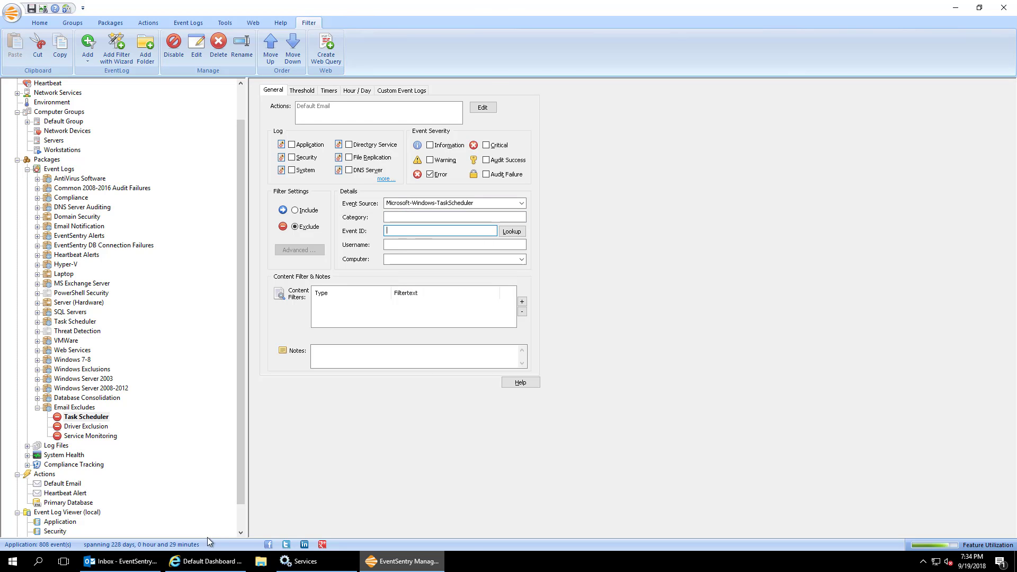
left_click(149, 562)
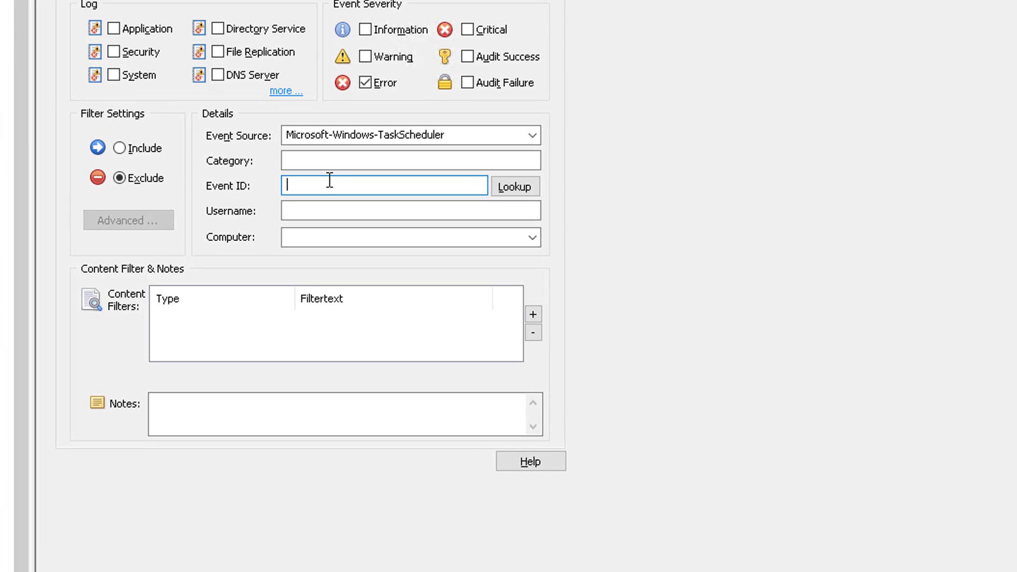
type("103,202")
type("-210")
key("BackSpace")
key("BackSpace")
key("BackSpace")
key("BackSpace")
left_click(342, 319)
mouse_move(434, 245)
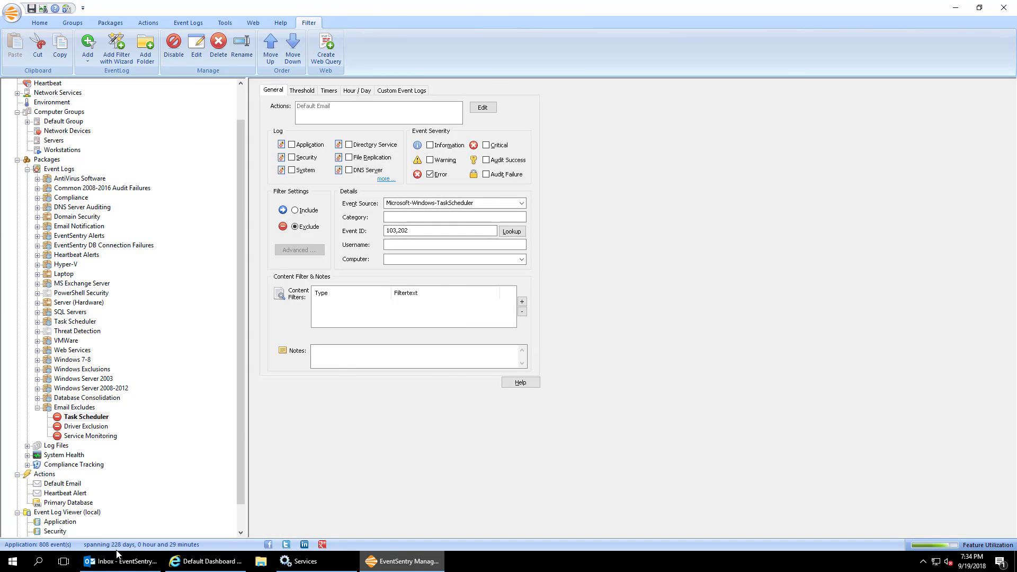
left_click(117, 562)
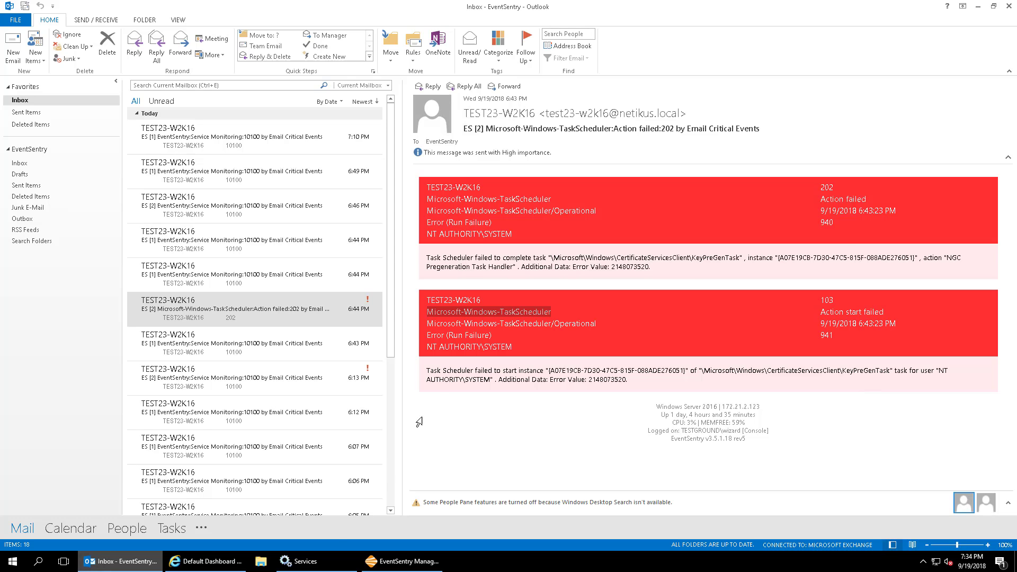
left_click(402, 561)
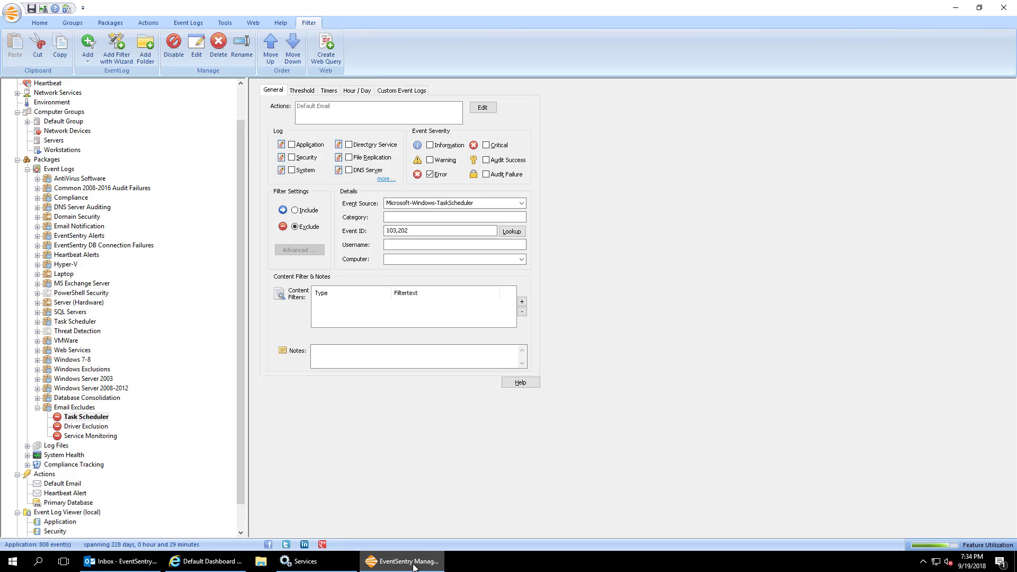
- Add a new folder named 'EventSentry' inside the Email Excludes package
left_click(91, 421)
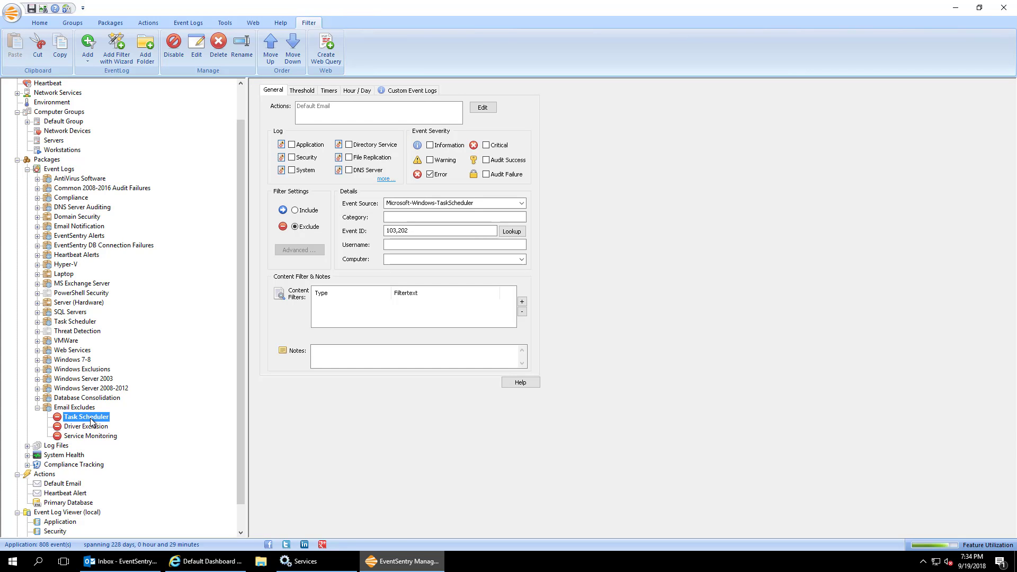
left_click(84, 407)
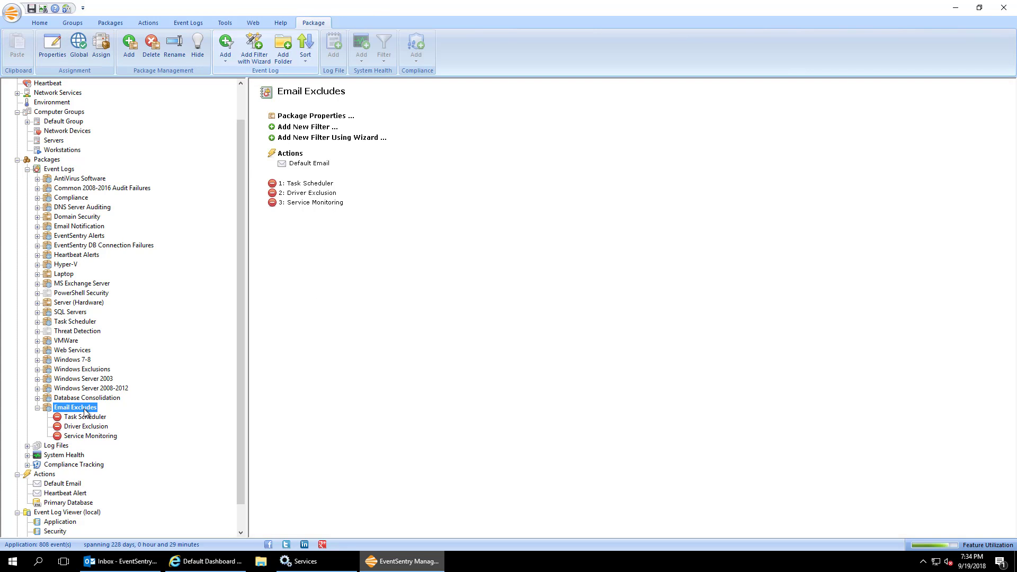
left_click(283, 47)
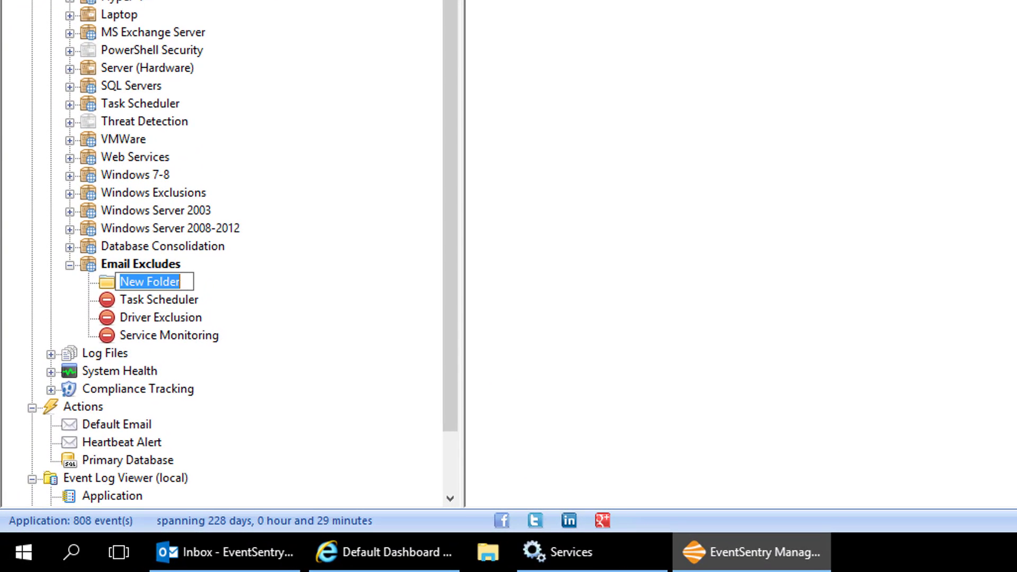
type("Event")
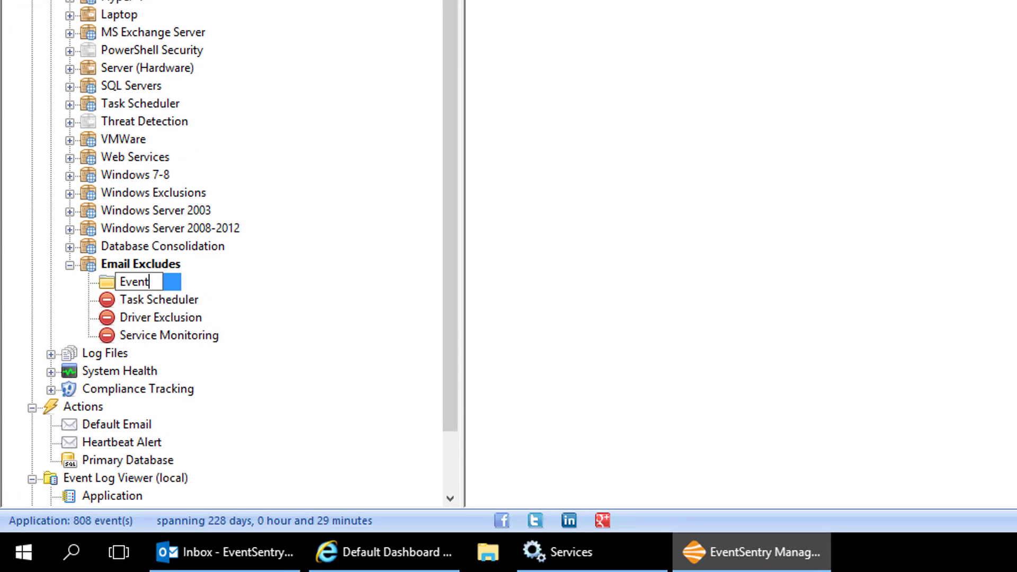
type("Sentry")
key("Return")
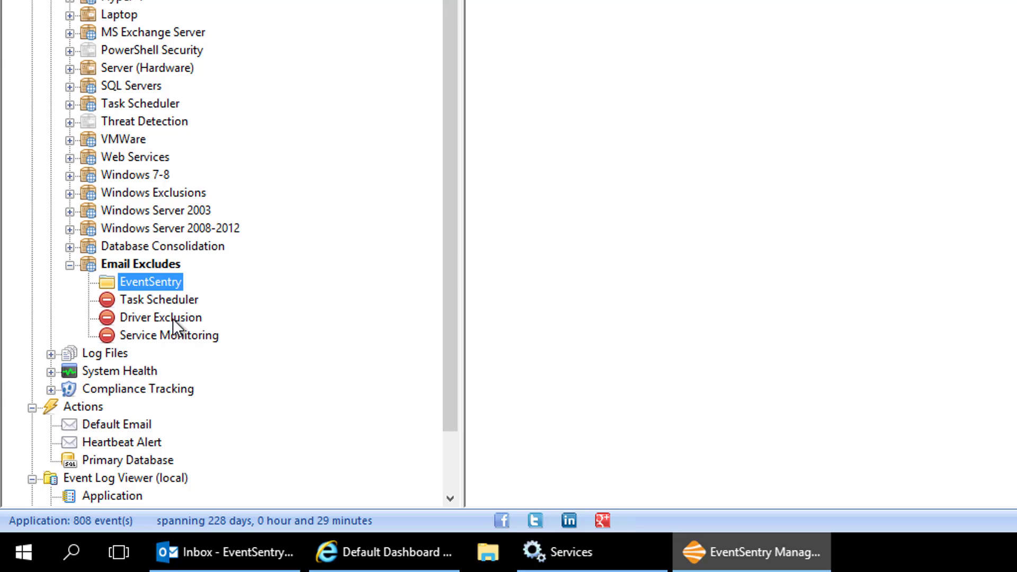
- Move the Driver Exclusion and Service Monitoring filters into the EventSentry folder
left_click(129, 317)
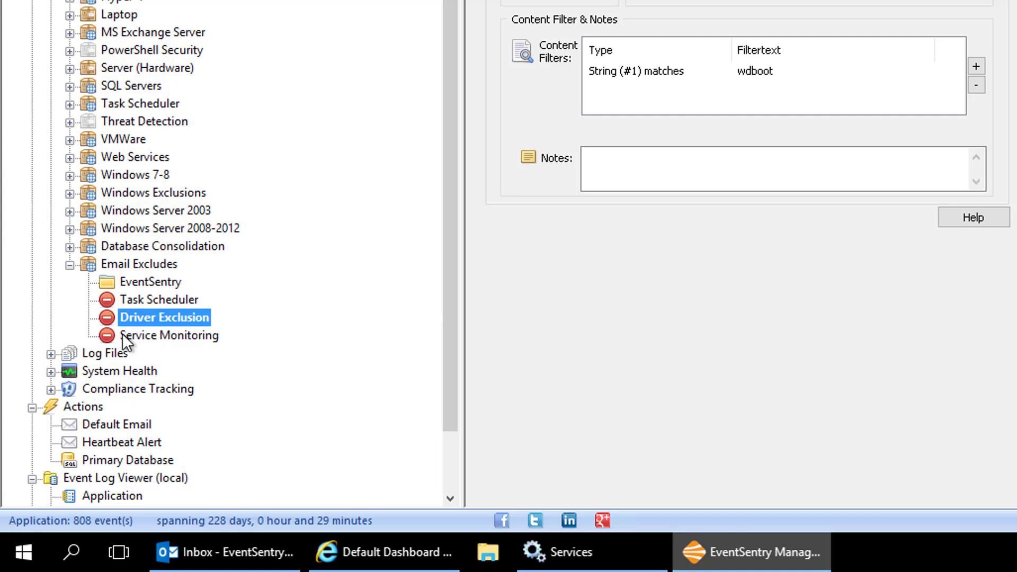
left_click_drag(136, 319, 140, 280)
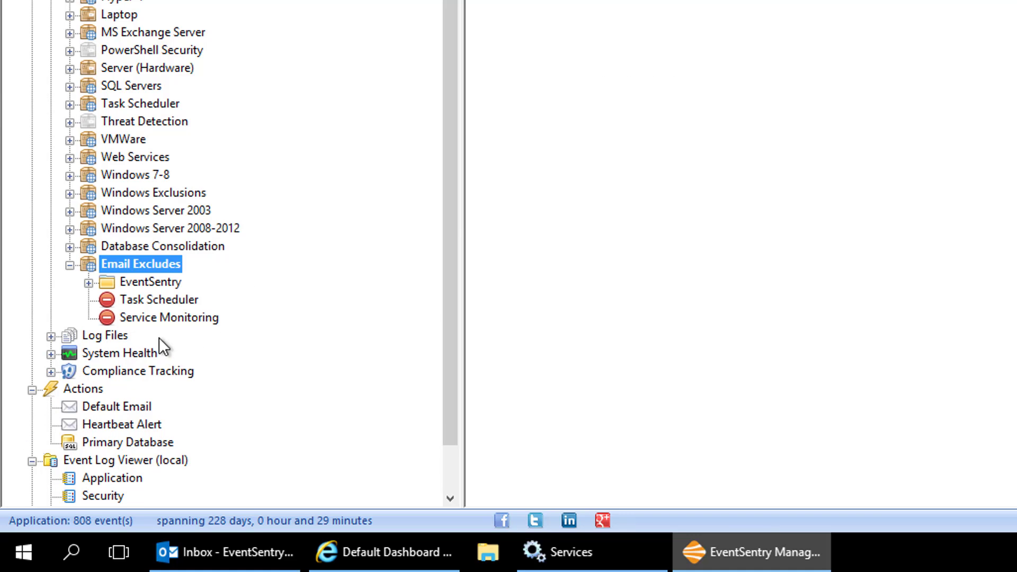
left_click(151, 317)
left_click_drag(151, 316, 151, 284)
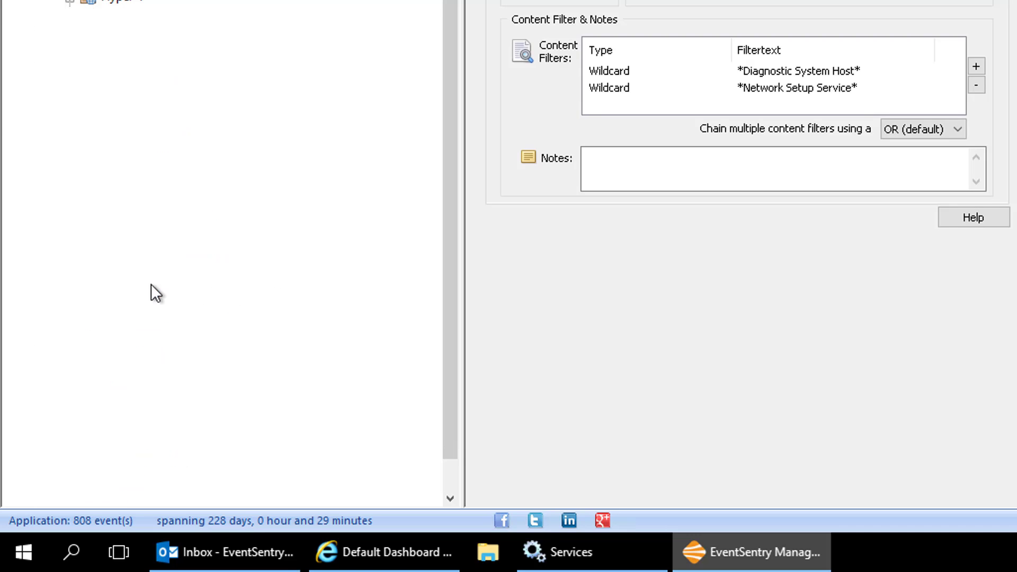
left_click(95, 283)
left_click(94, 283)
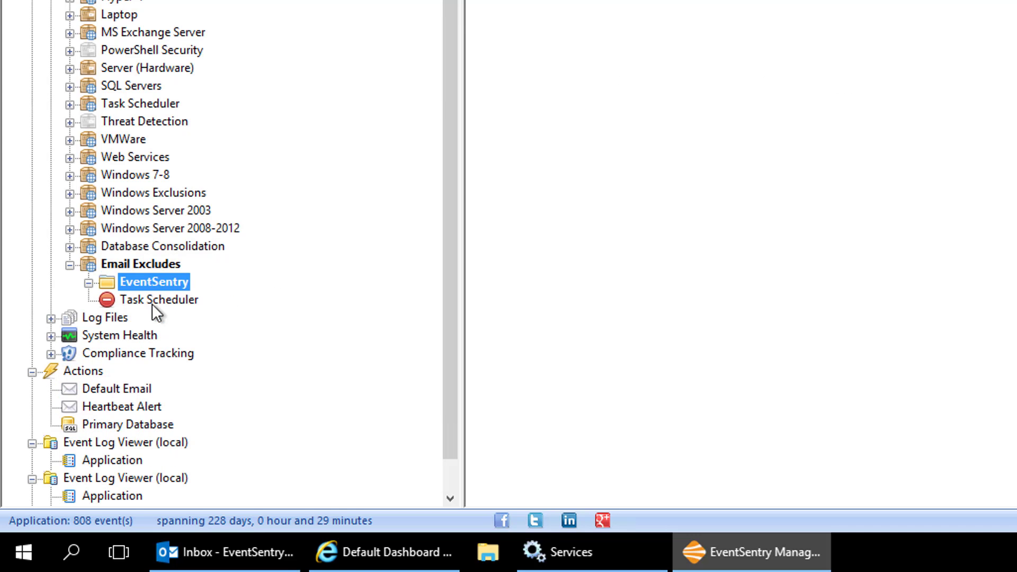
left_click(147, 301)
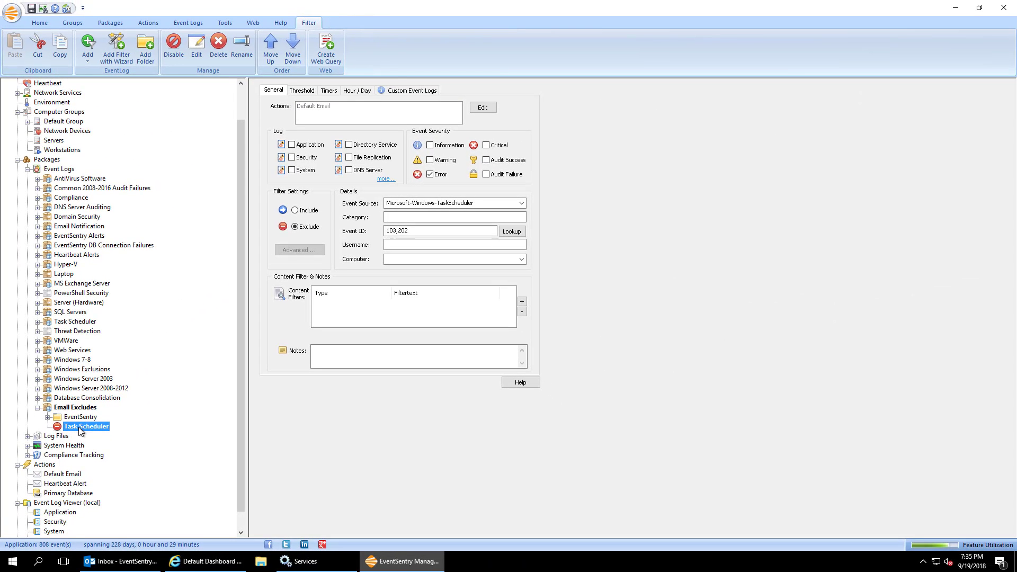
- Read the 7:10 PM Outlook alert about Diagnostic System Host stopping, then return to EventSentry
left_click(126, 564)
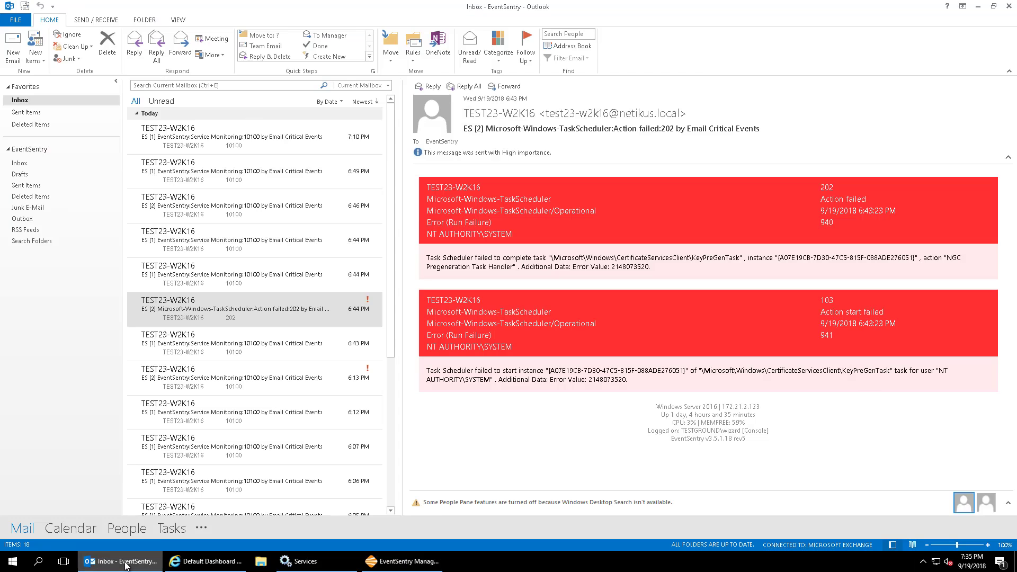
left_click(255, 148)
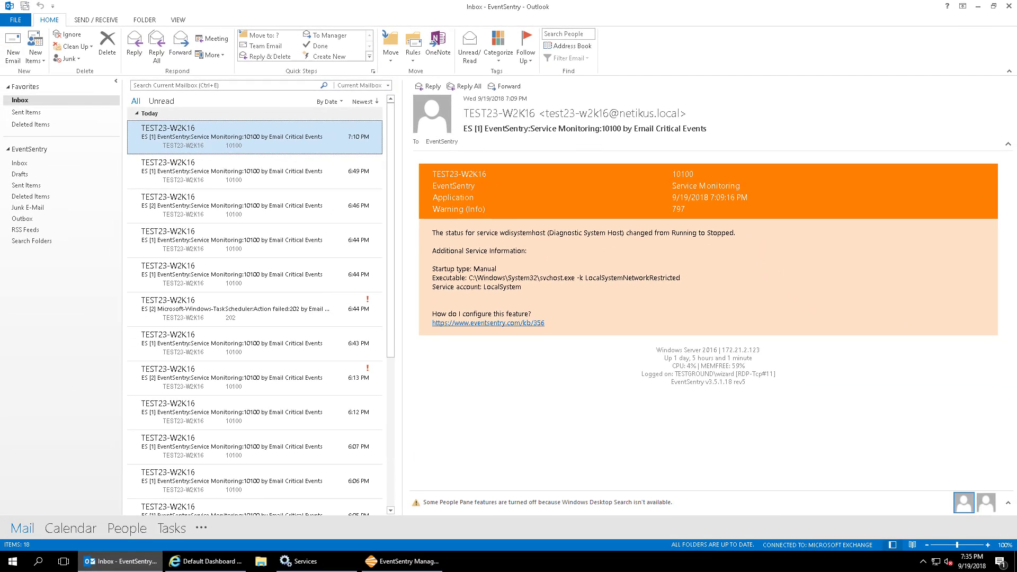
left_click(412, 564)
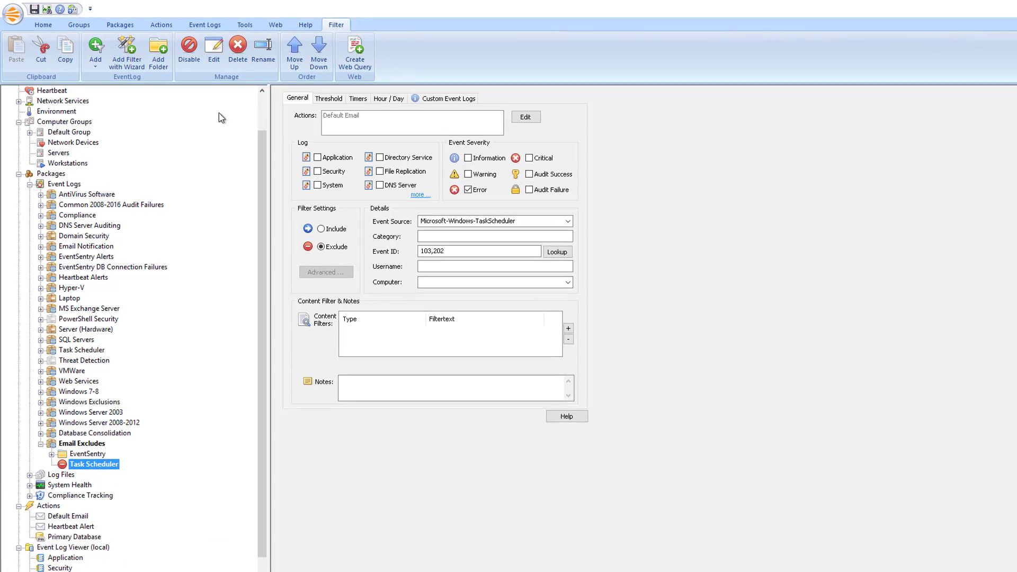
- Search filters by name for 'Email Critical Events' and open the matching filter's settings
left_click(44, 27)
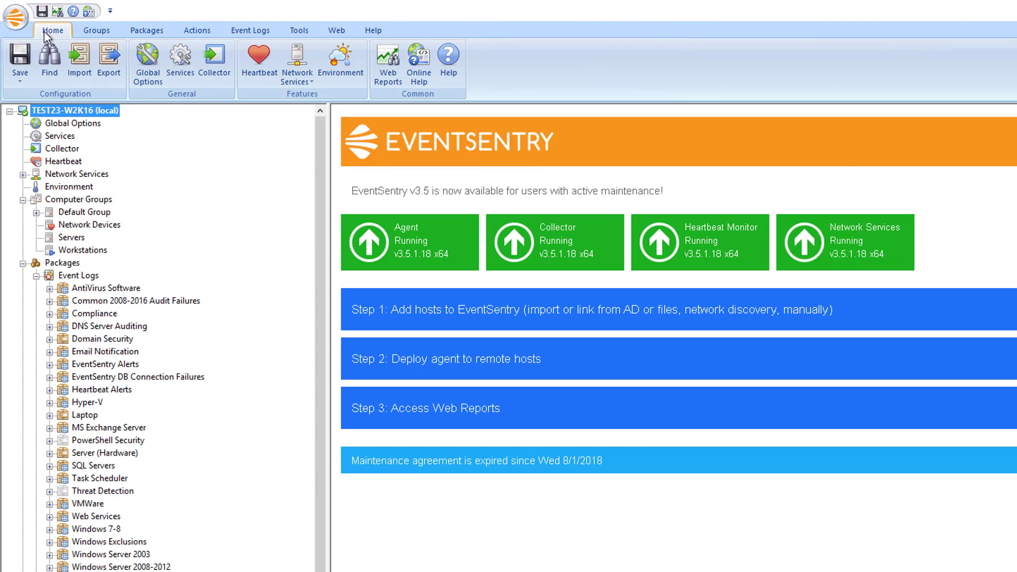
left_click(50, 64)
left_click(634, 349)
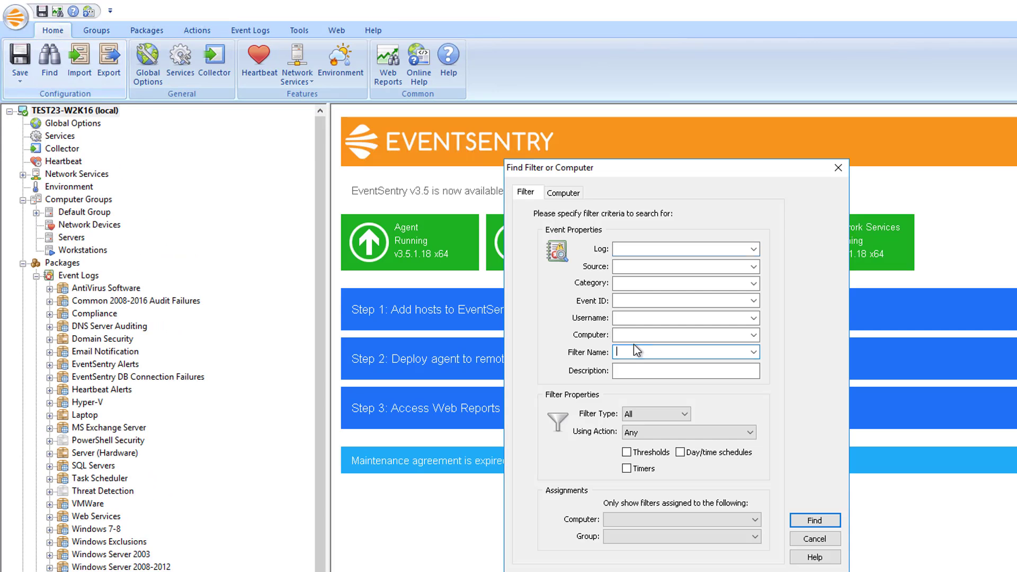
type("Email A")
key("BackSpace")
key("BackSpace")
type("Cr")
key("Tab")
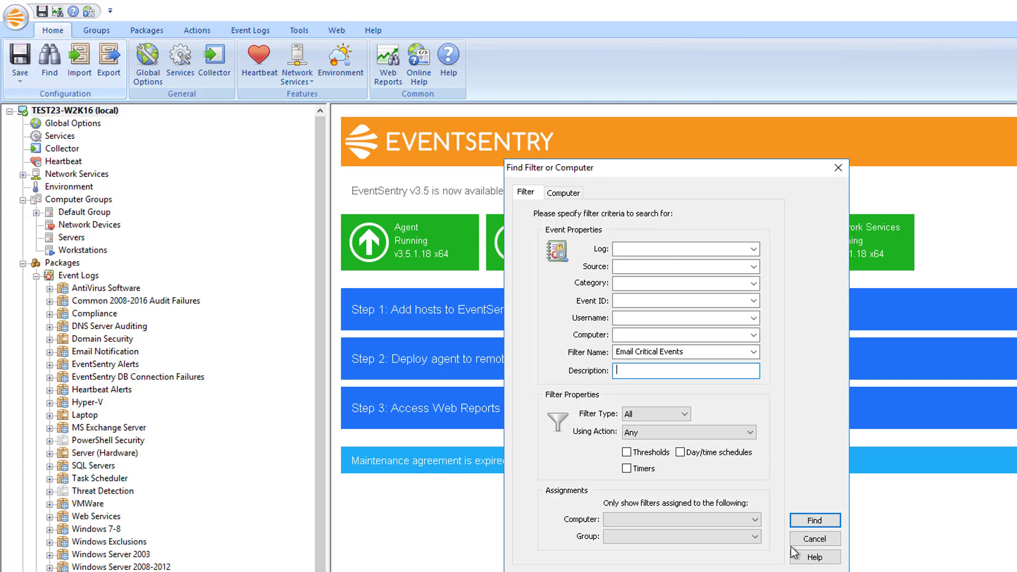
left_click(814, 520)
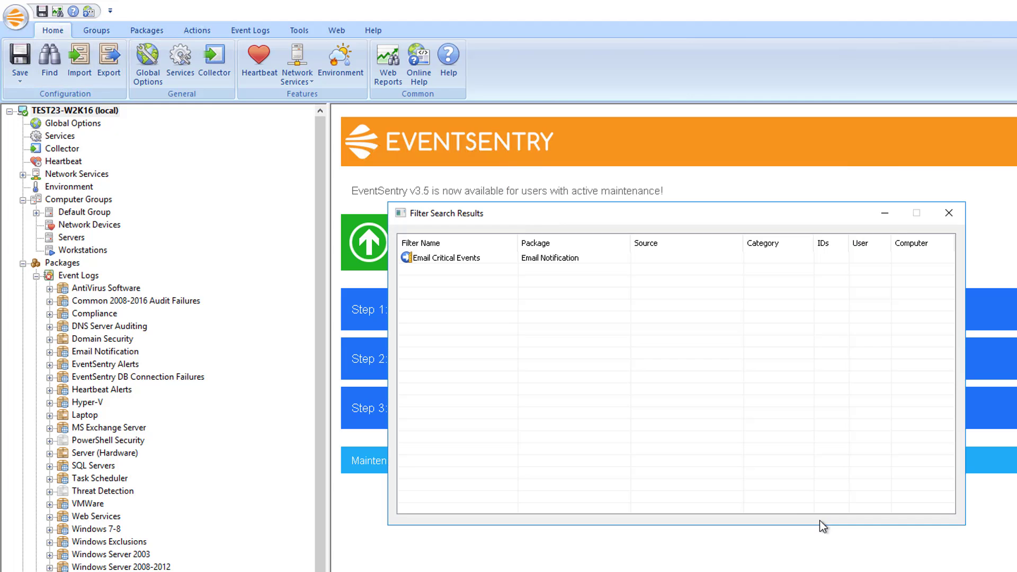
left_click(449, 257)
double_click(450, 257)
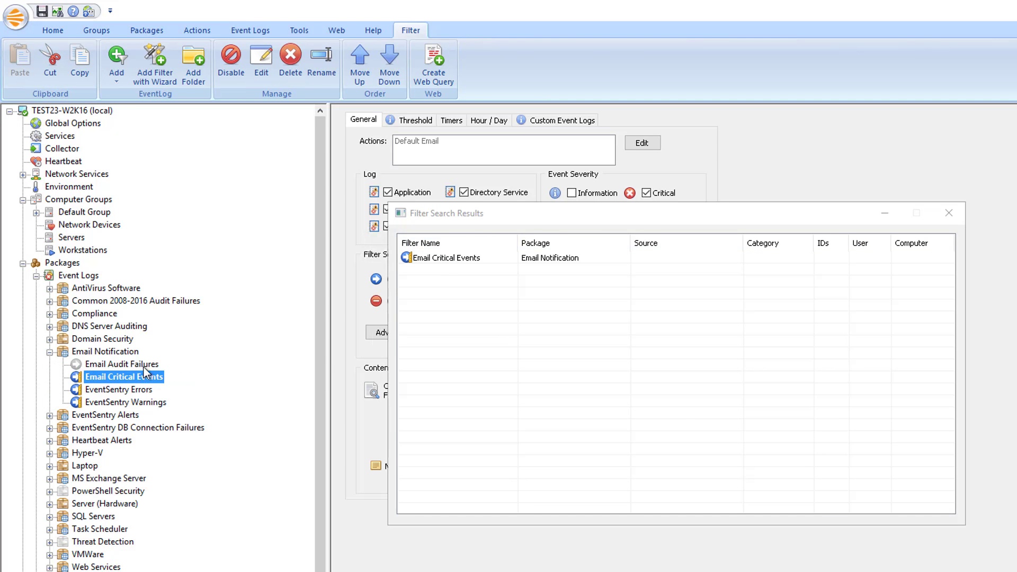
- Close the search results and review Email Critical Events' custom logs, threshold and general settings
left_click(950, 213)
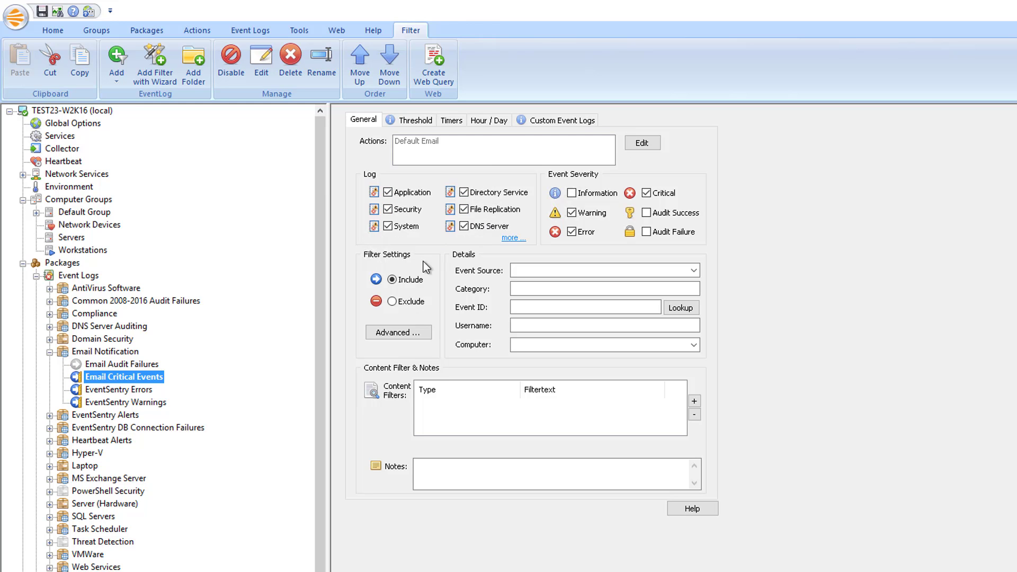
left_click(593, 121)
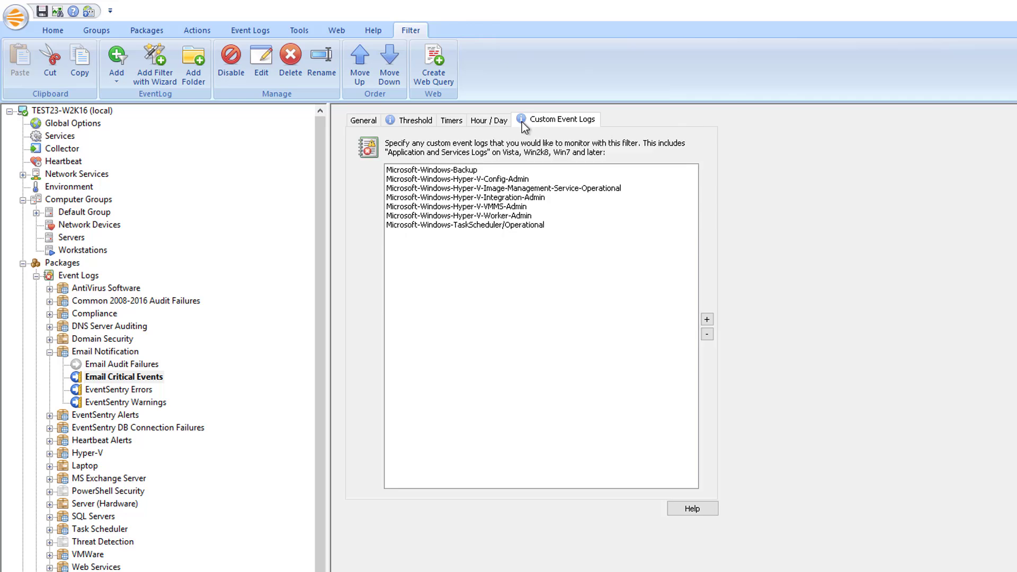
left_click(426, 122)
left_click(365, 122)
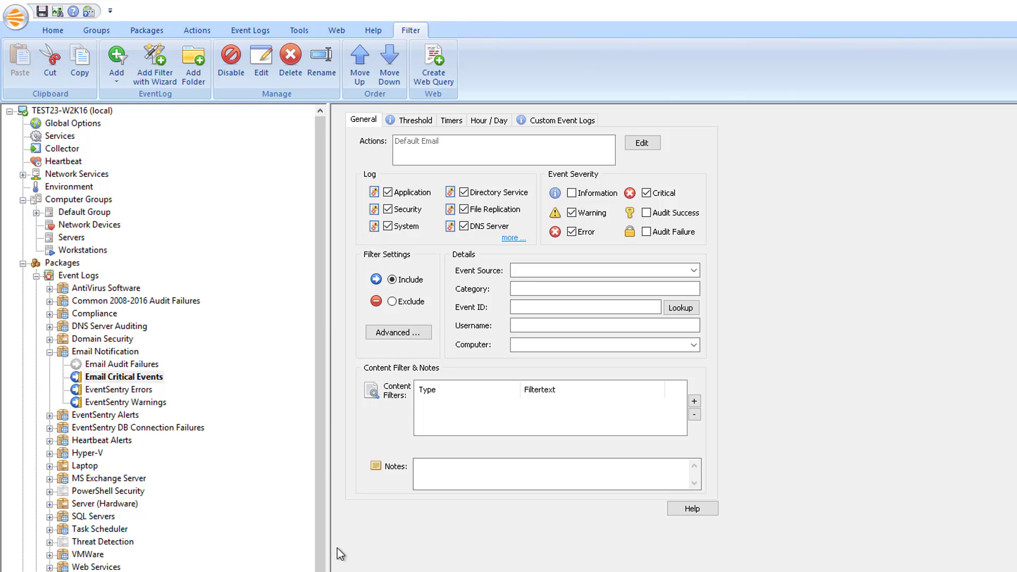
- Return to the Home start page to save the configuration
left_click(48, 28)
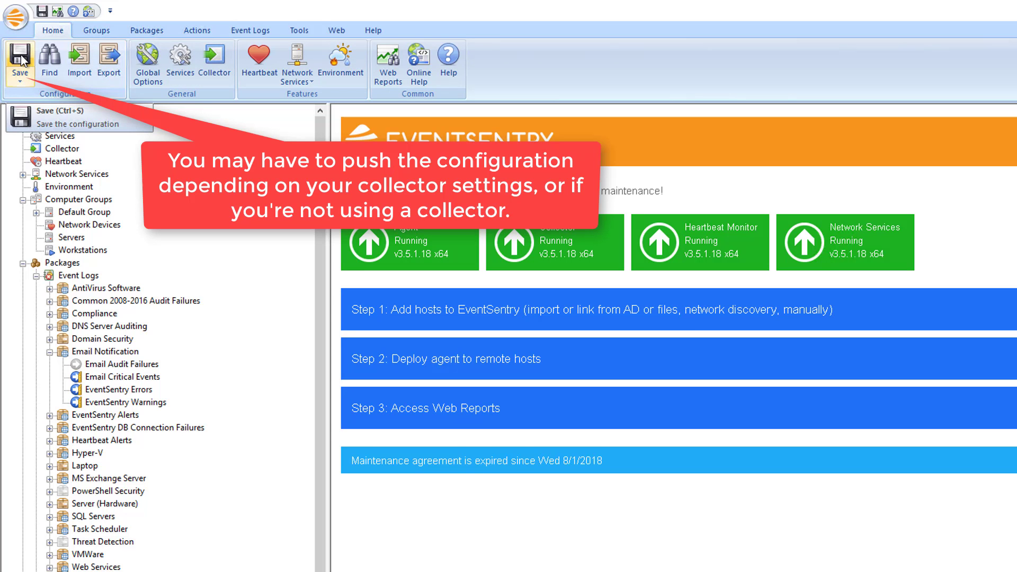